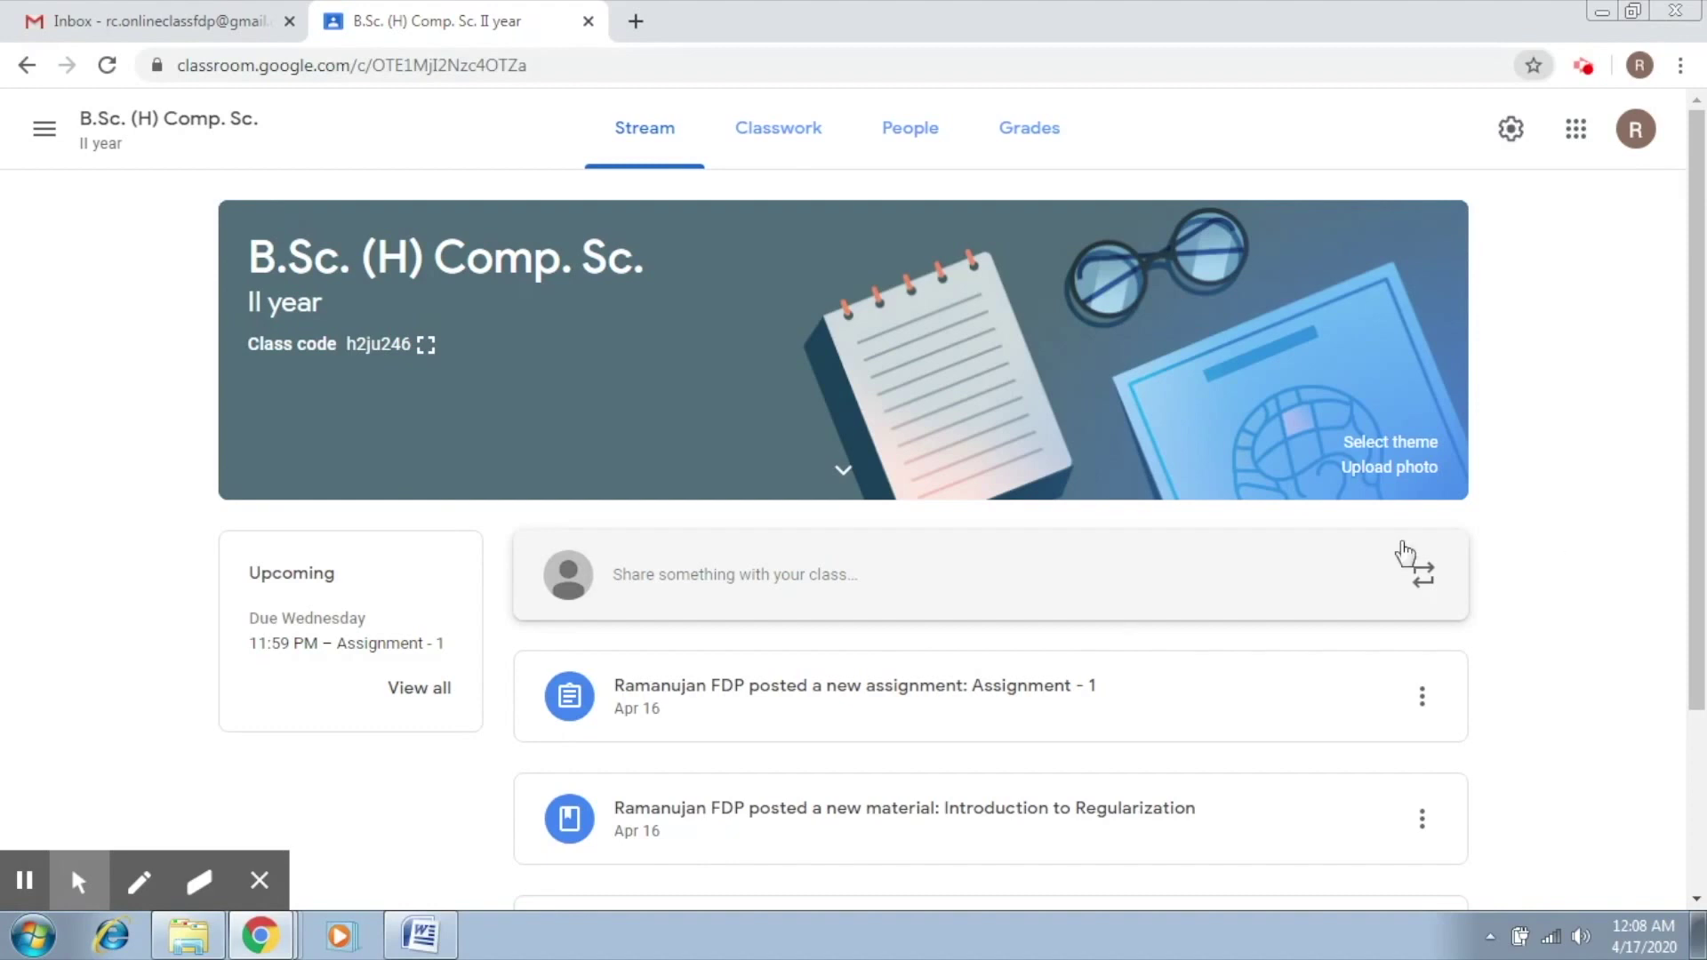
# - View the instructions for Assignment - 1 opened from the class Stream
pyautogui.click(903, 698)
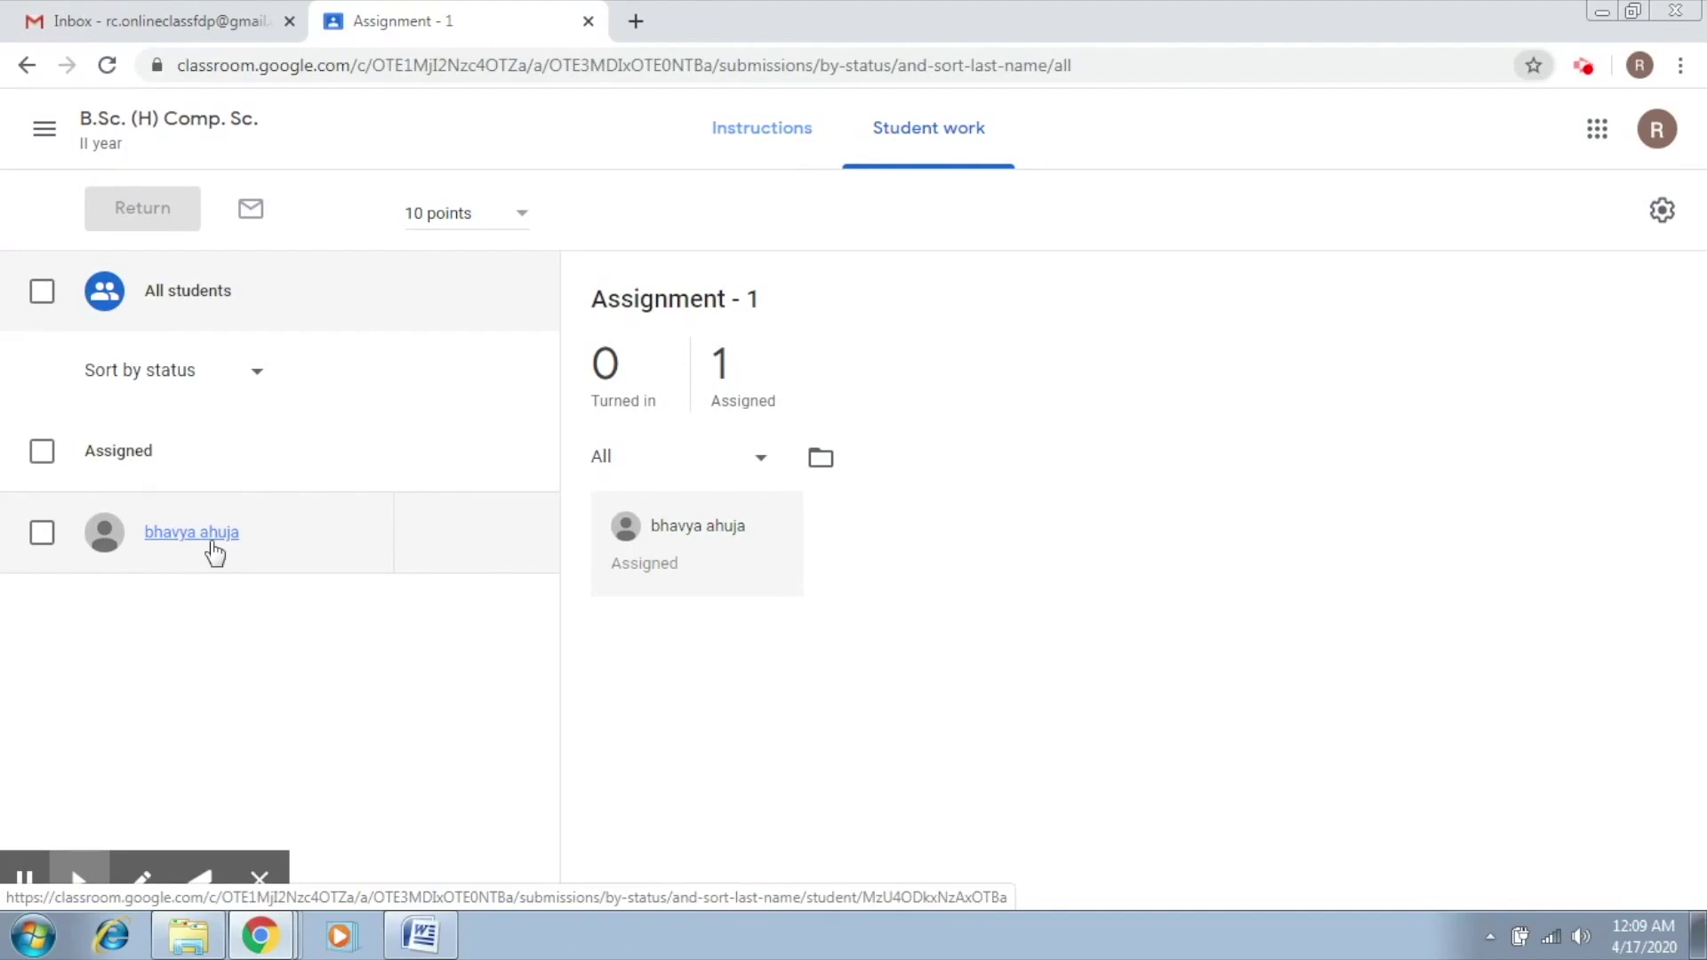
pyautogui.click(759, 135)
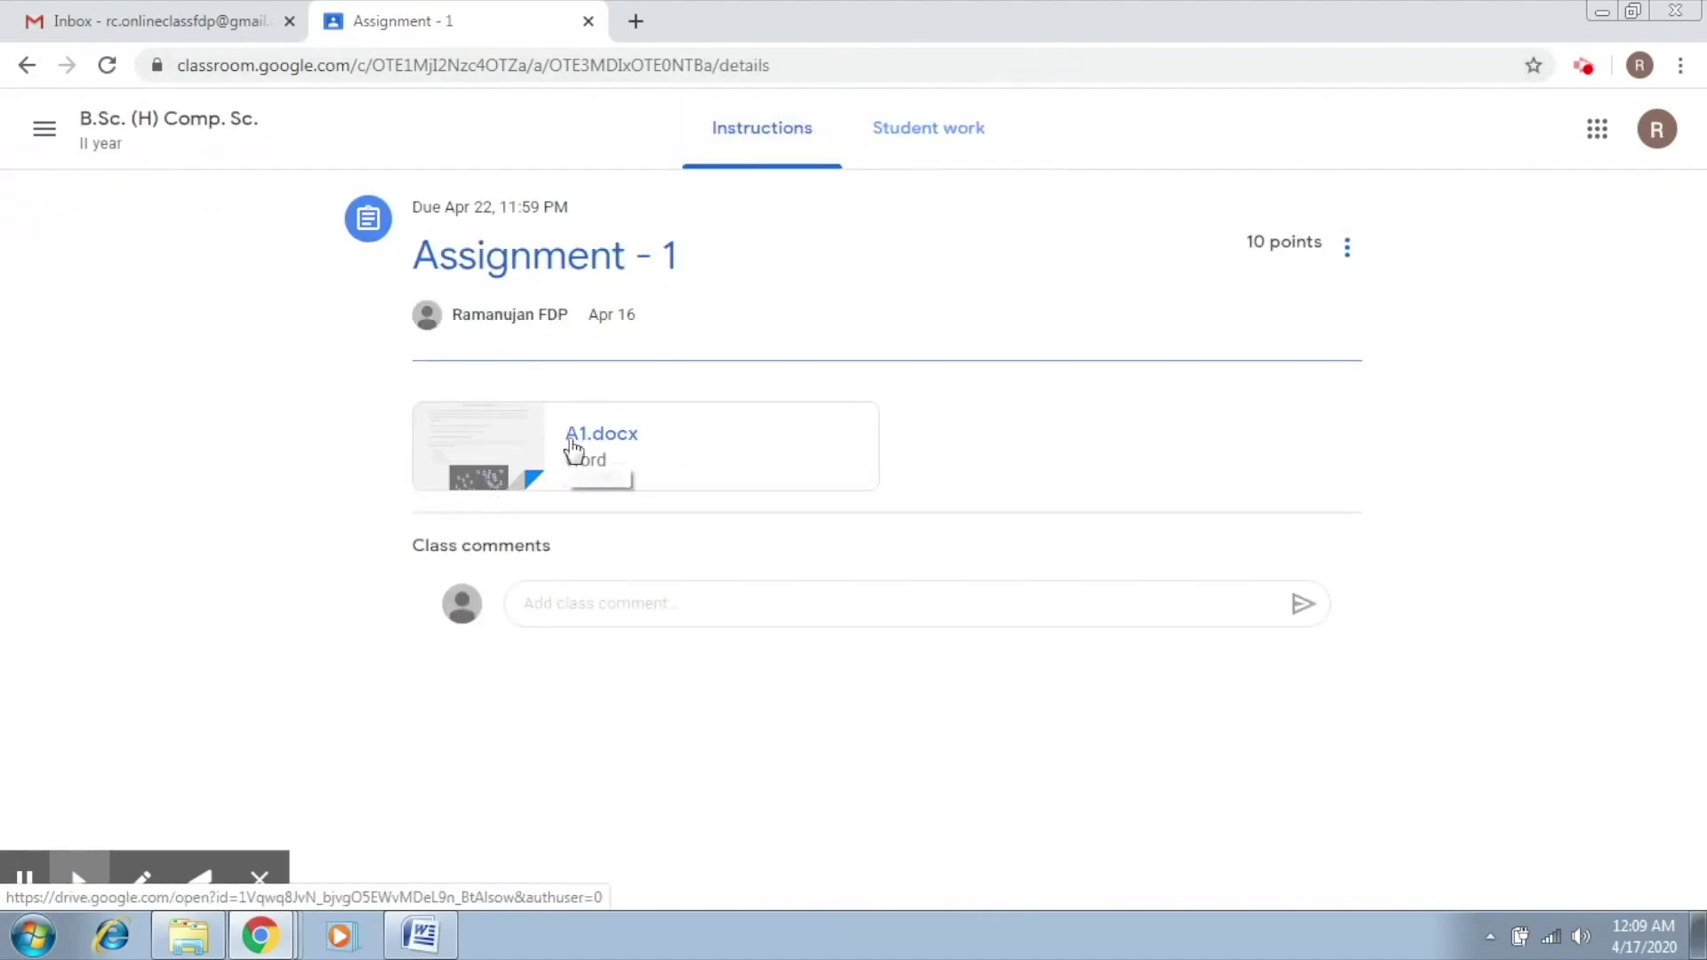
# - Check Assignment - 1's Student work list showing zero turned in and one assigned
pyautogui.click(923, 139)
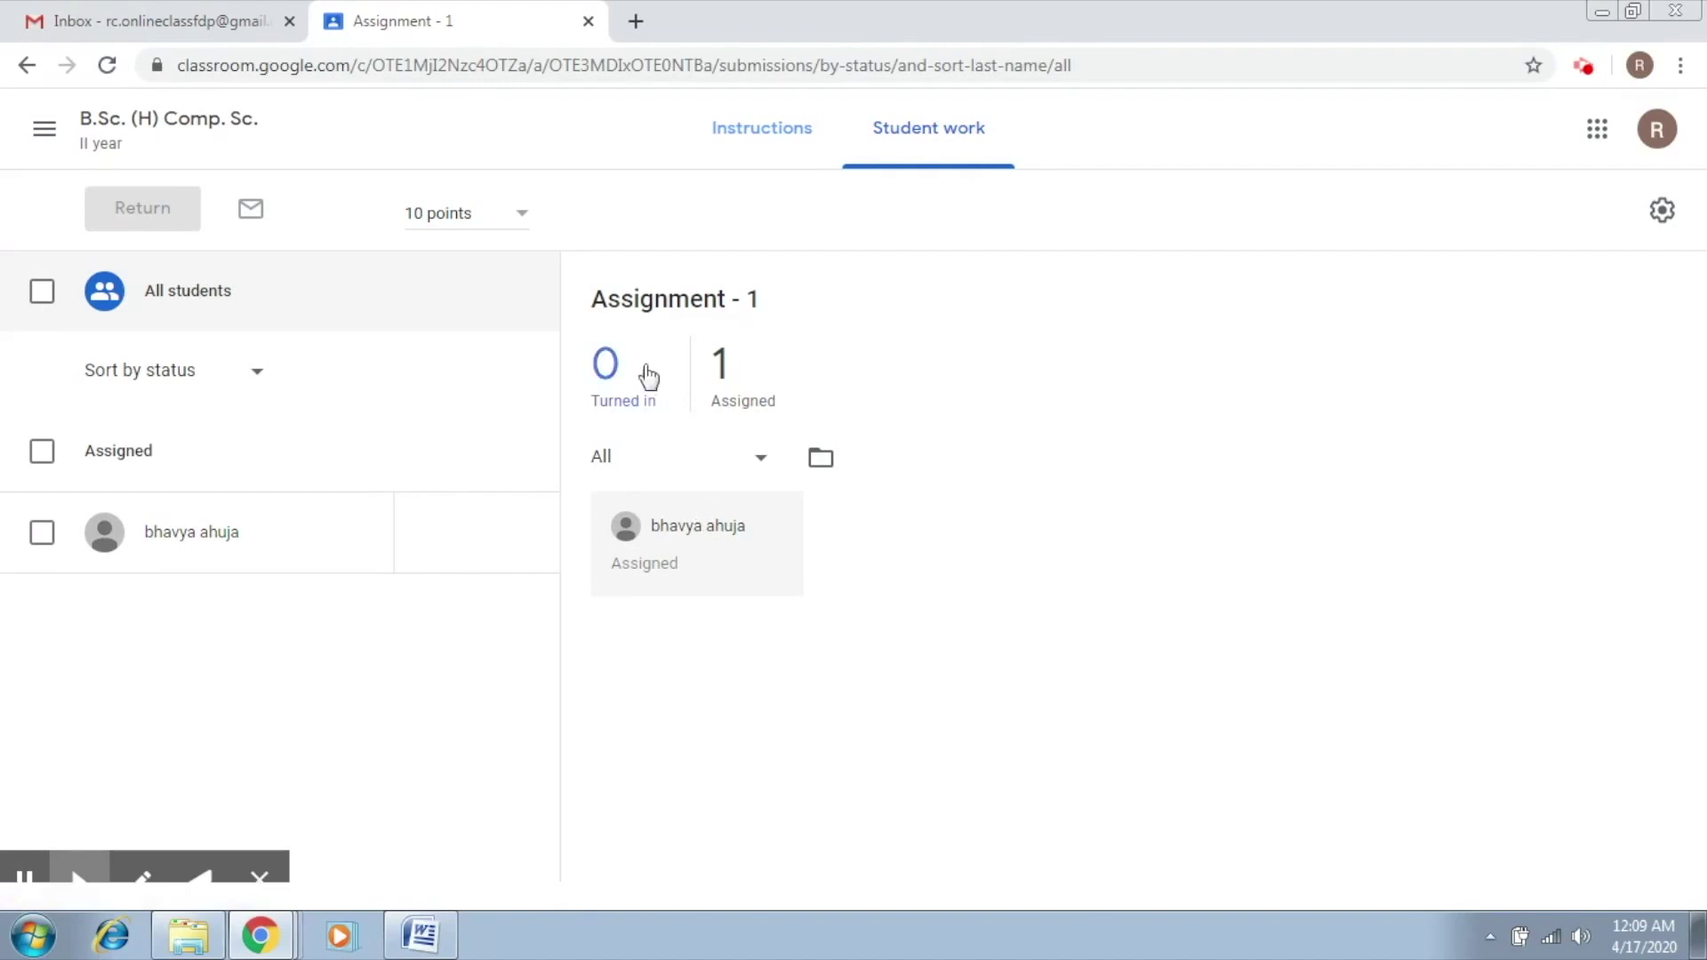
pyautogui.click(25, 71)
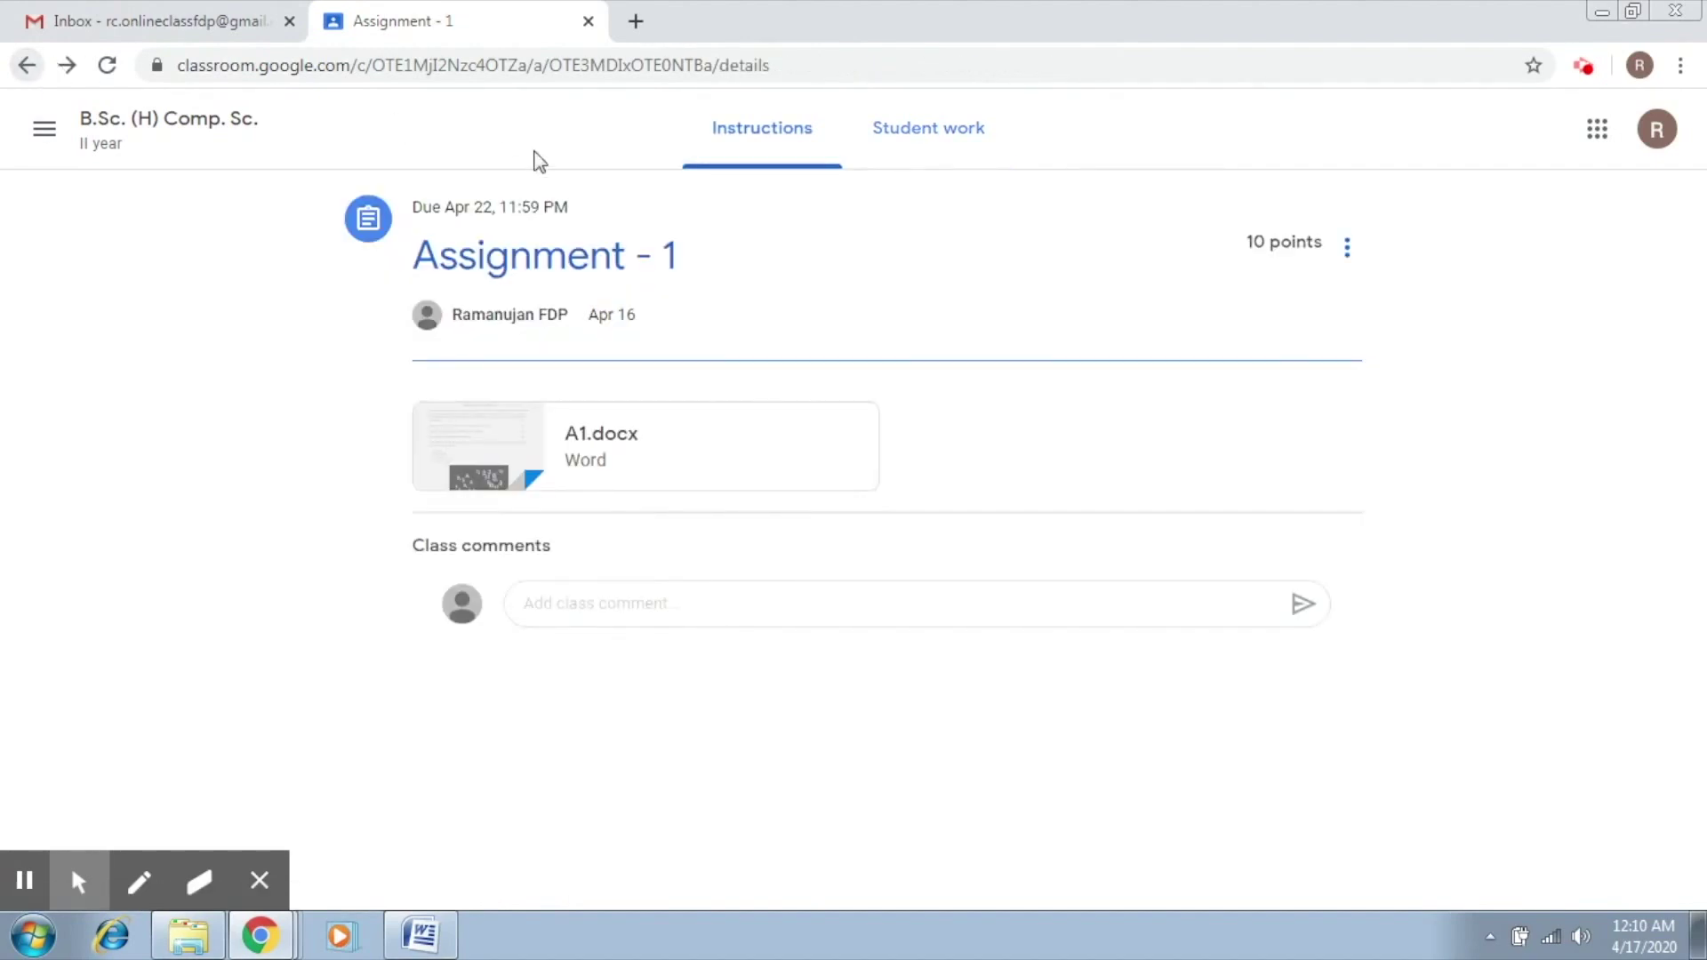
pyautogui.click(27, 74)
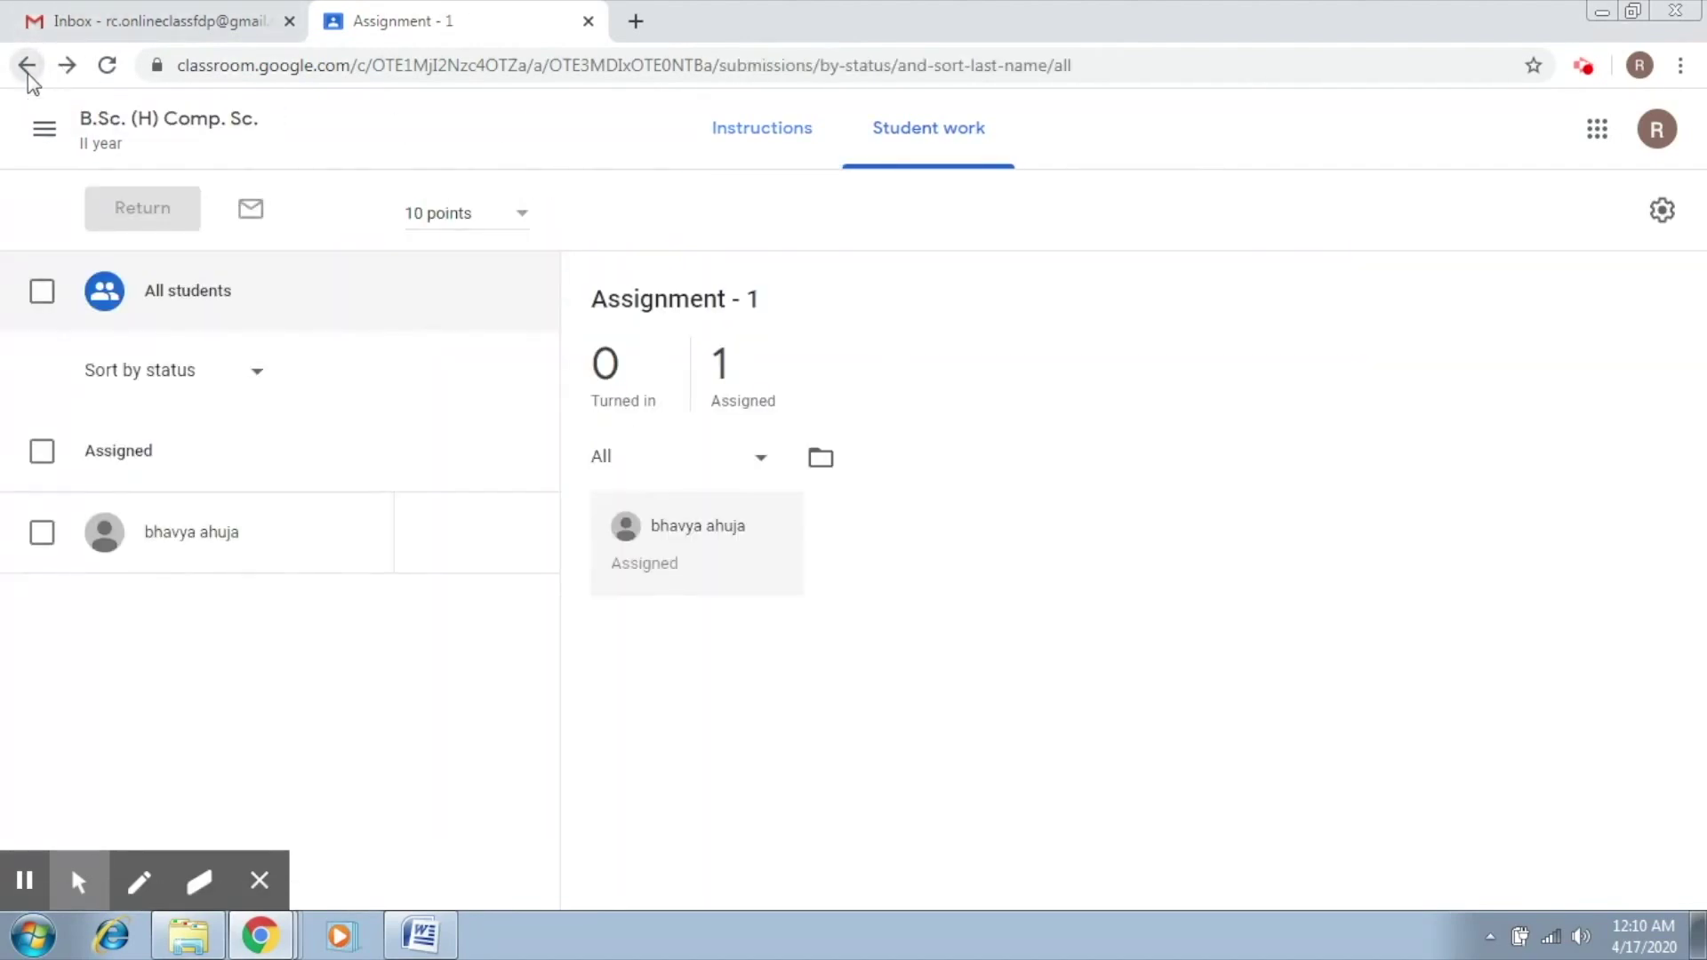
# - As the student, reach Assignment - 1 from the Stream and bring up the Add or create options
pyautogui.click(127, 120)
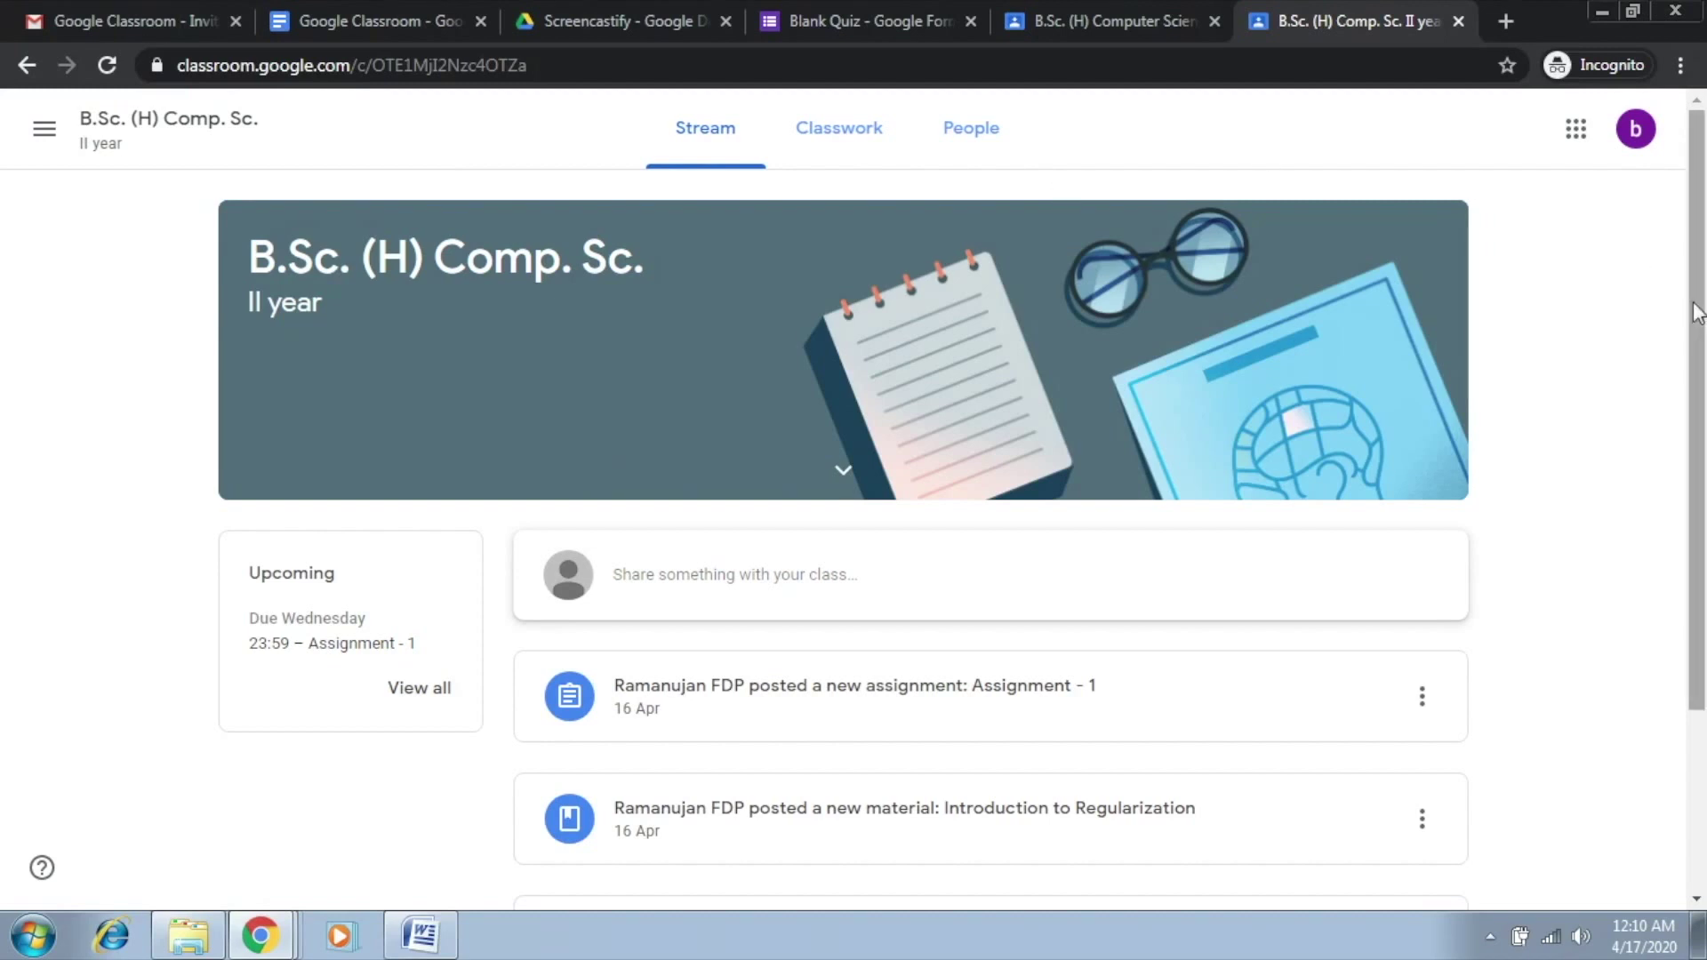
pyautogui.moveTo(1700, 316); pyautogui.dragTo(1702, 433)
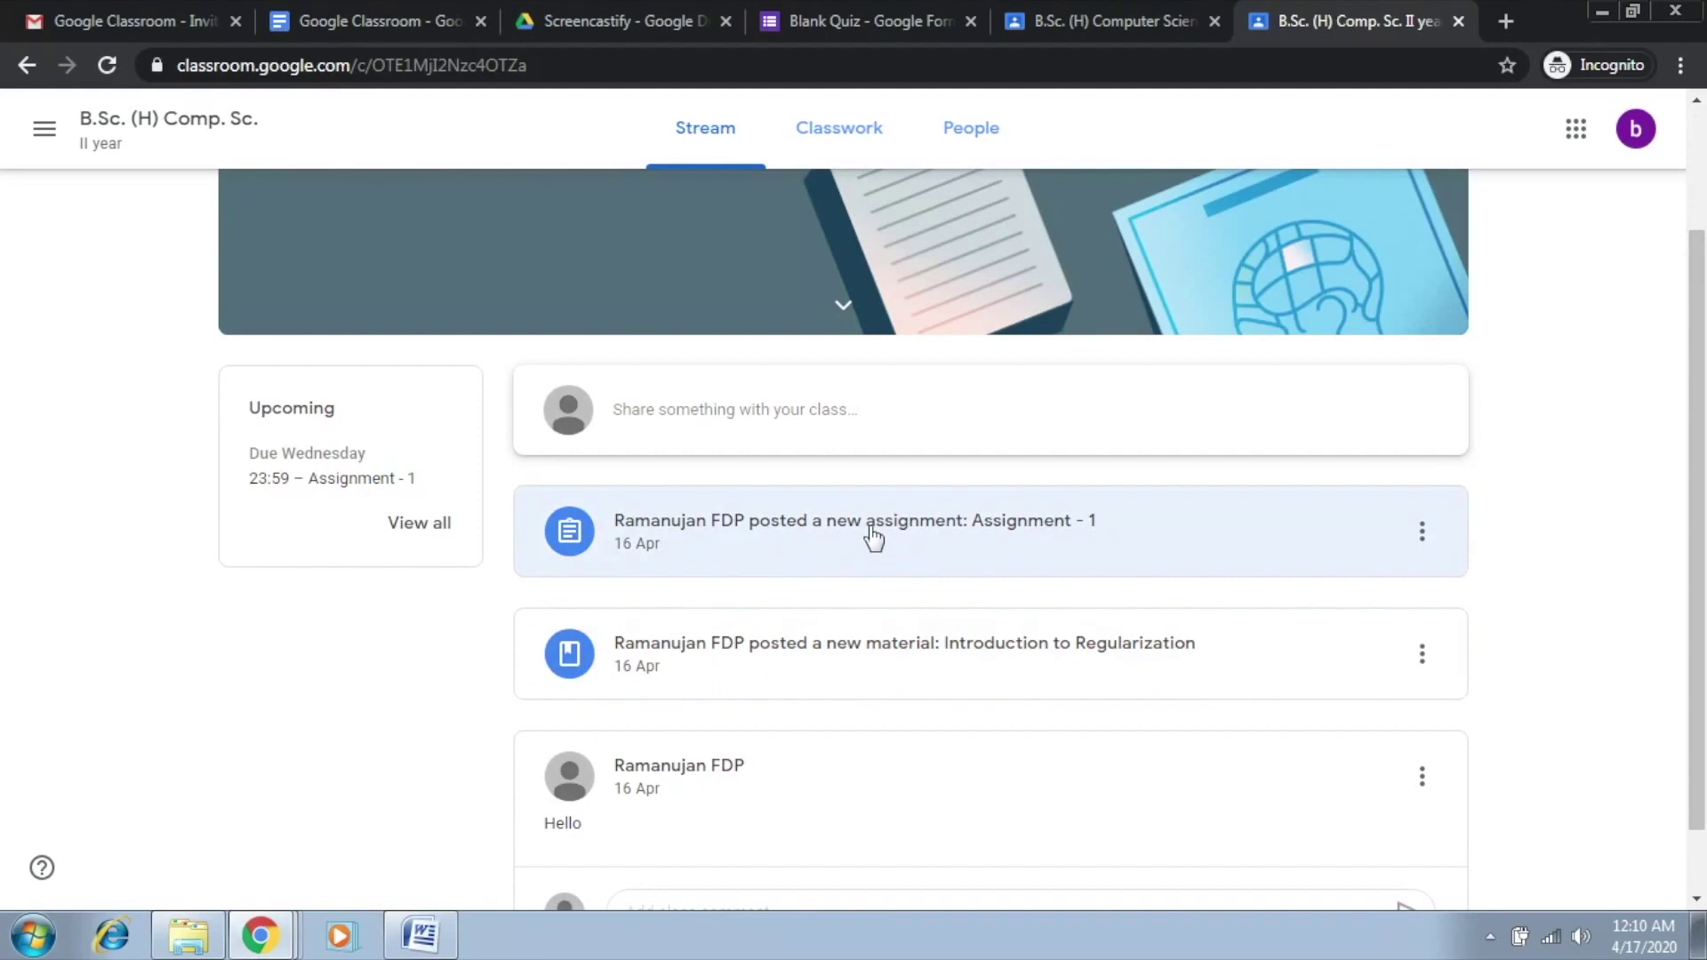
pyautogui.click(874, 536)
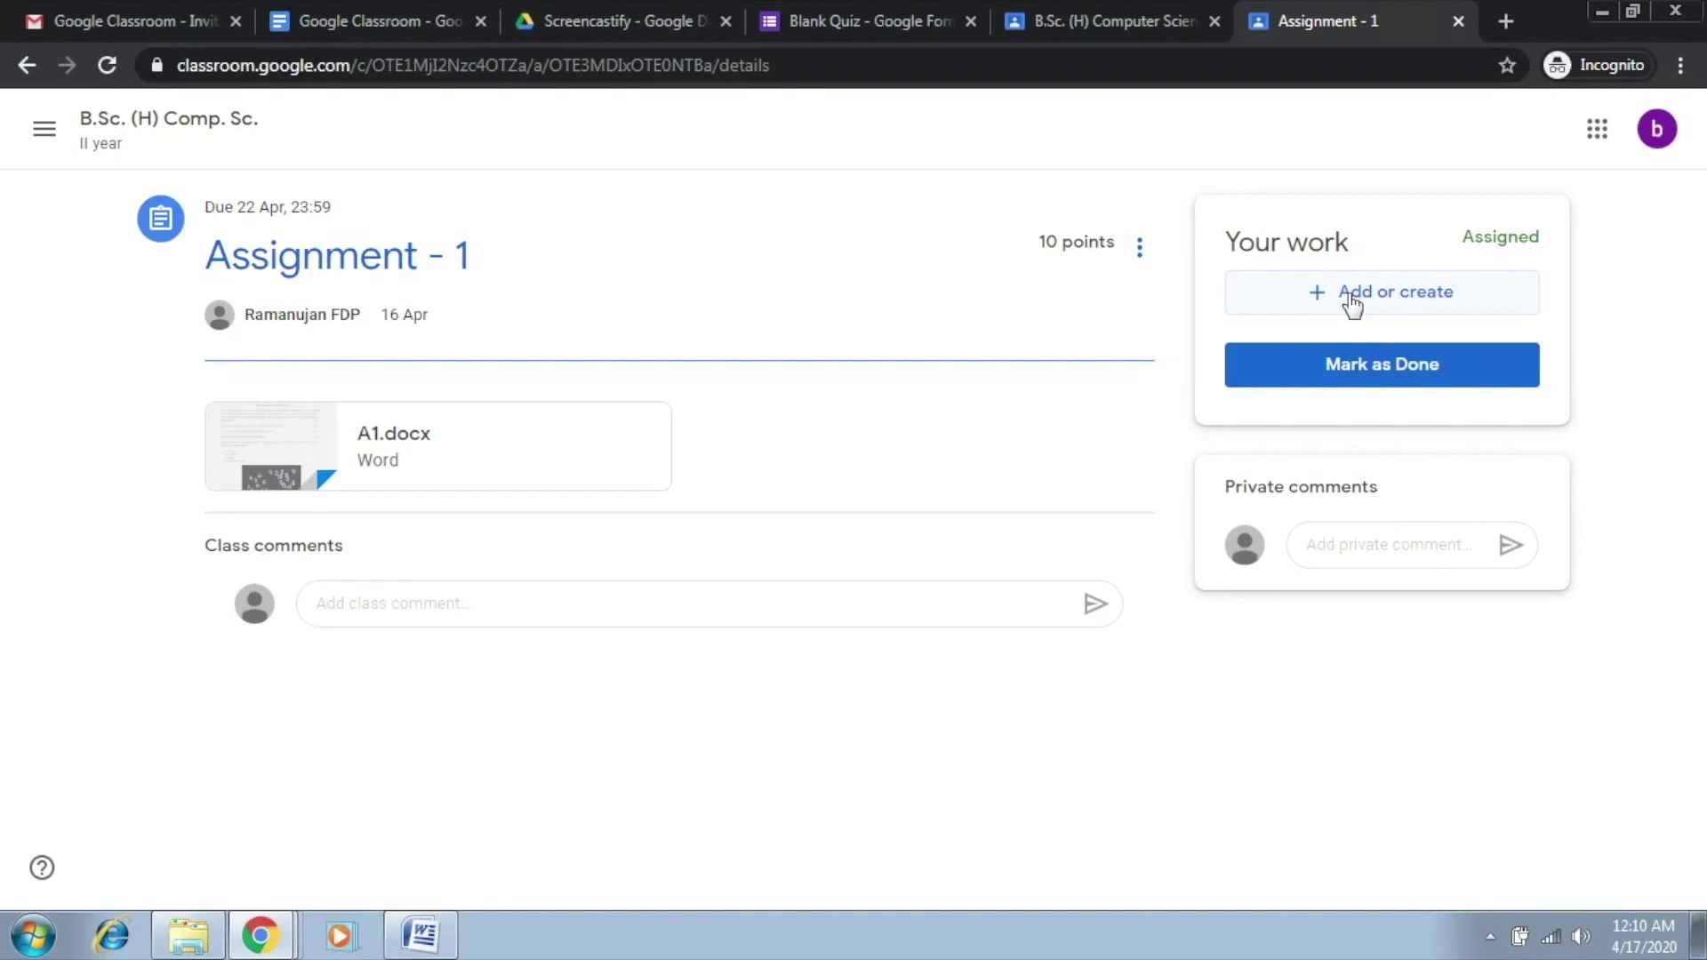
pyautogui.click(1351, 302)
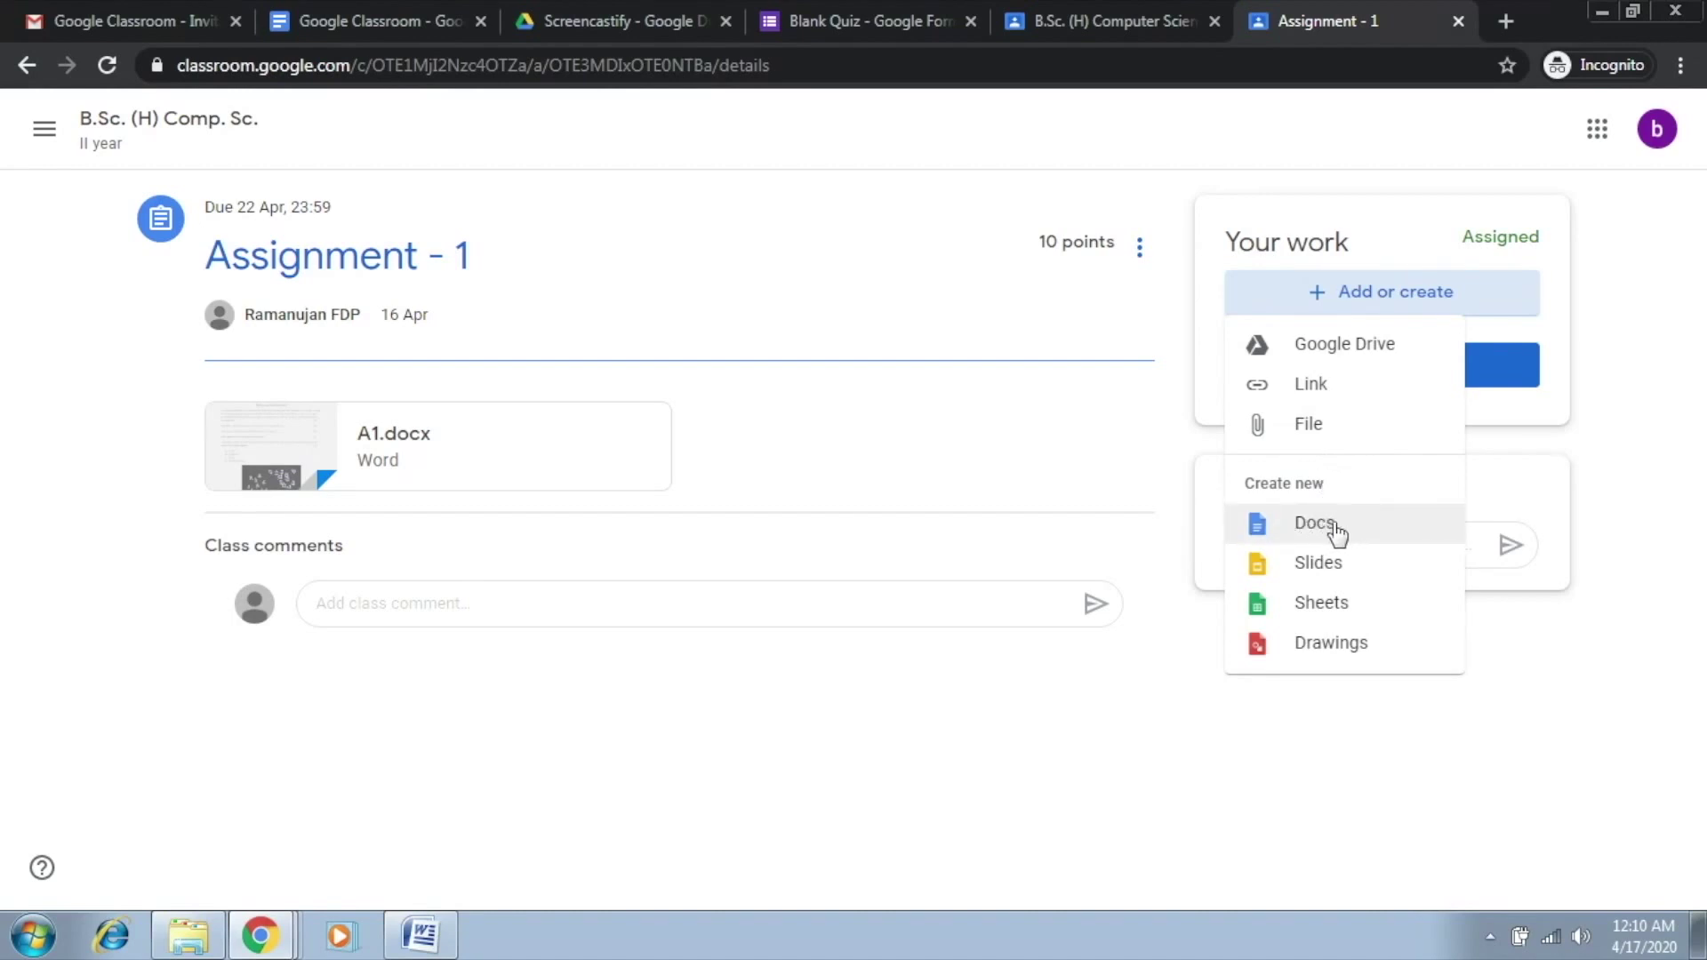
# - Upload Answers.txt from the computer as the student's work for Assignment - 1
pyautogui.click(1313, 425)
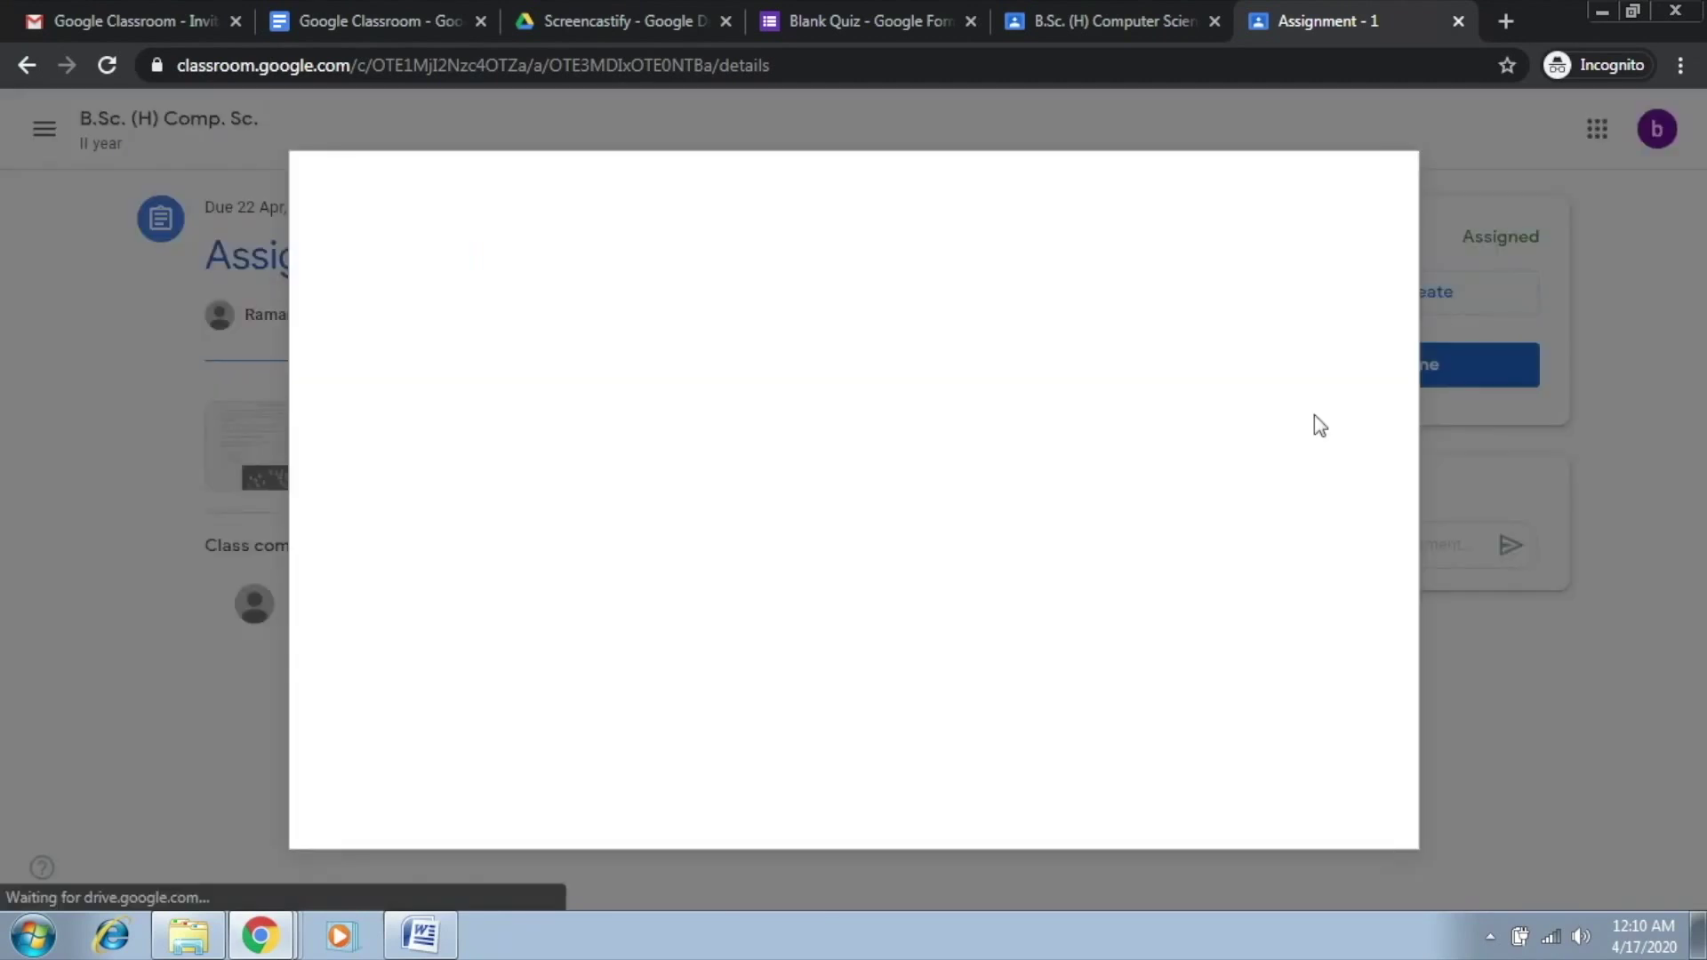
pyautogui.click(808, 536)
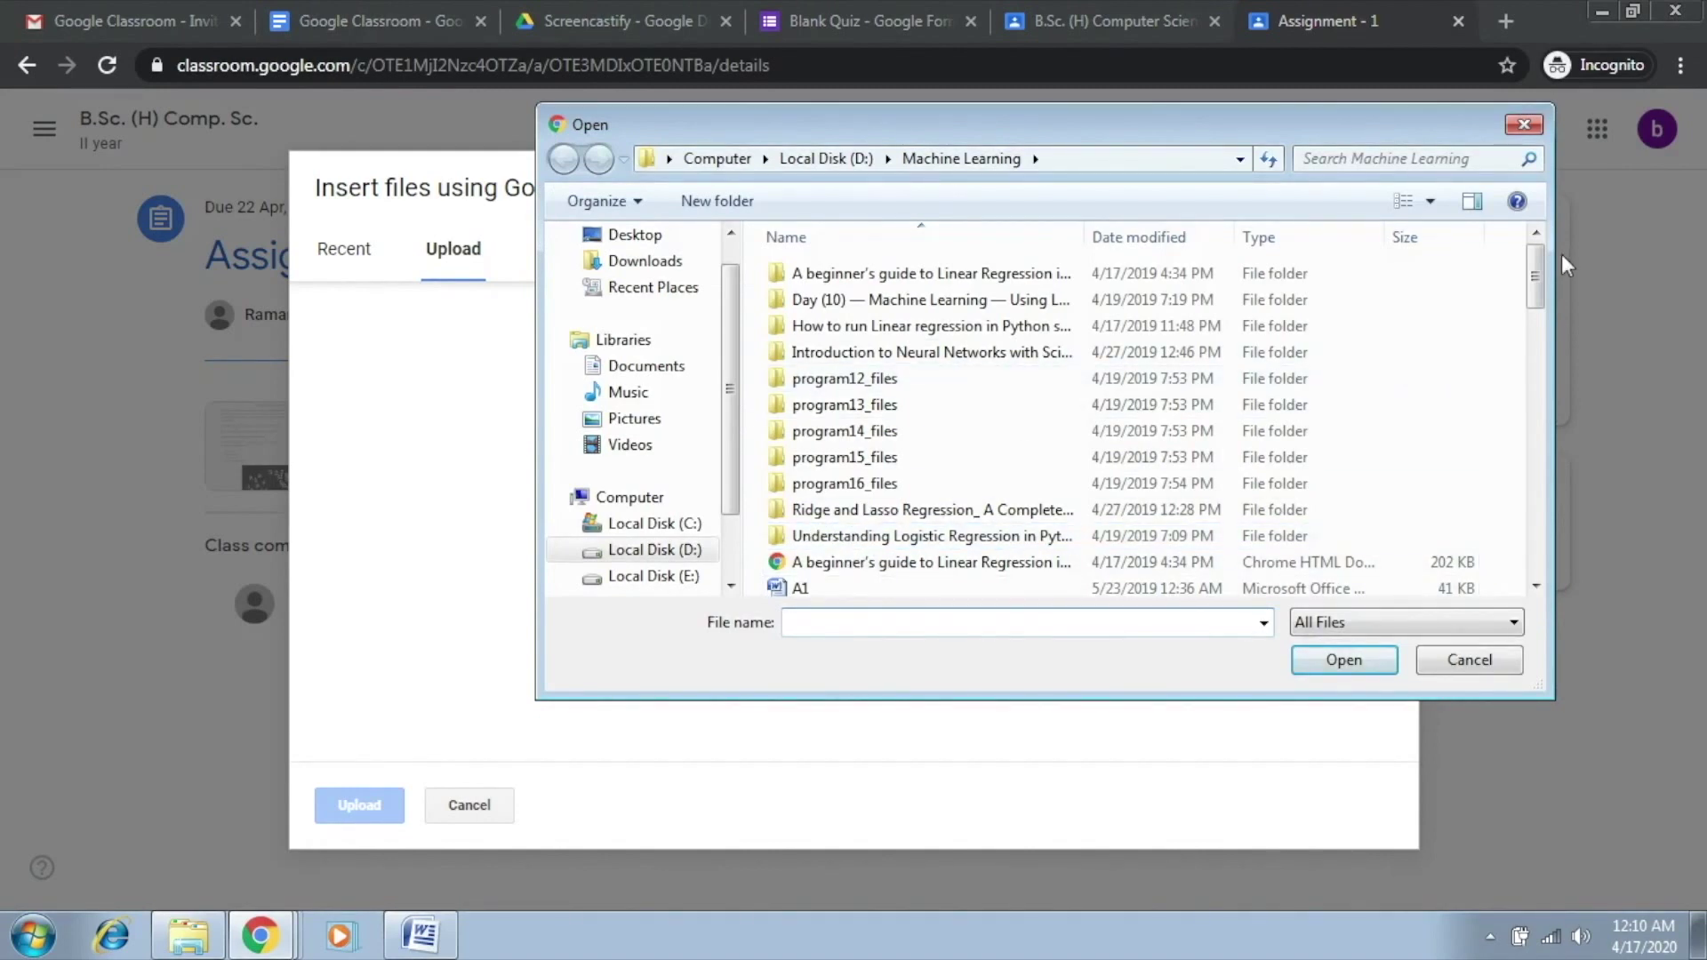
pyautogui.moveTo(1537, 284); pyautogui.dragTo(1537, 310)
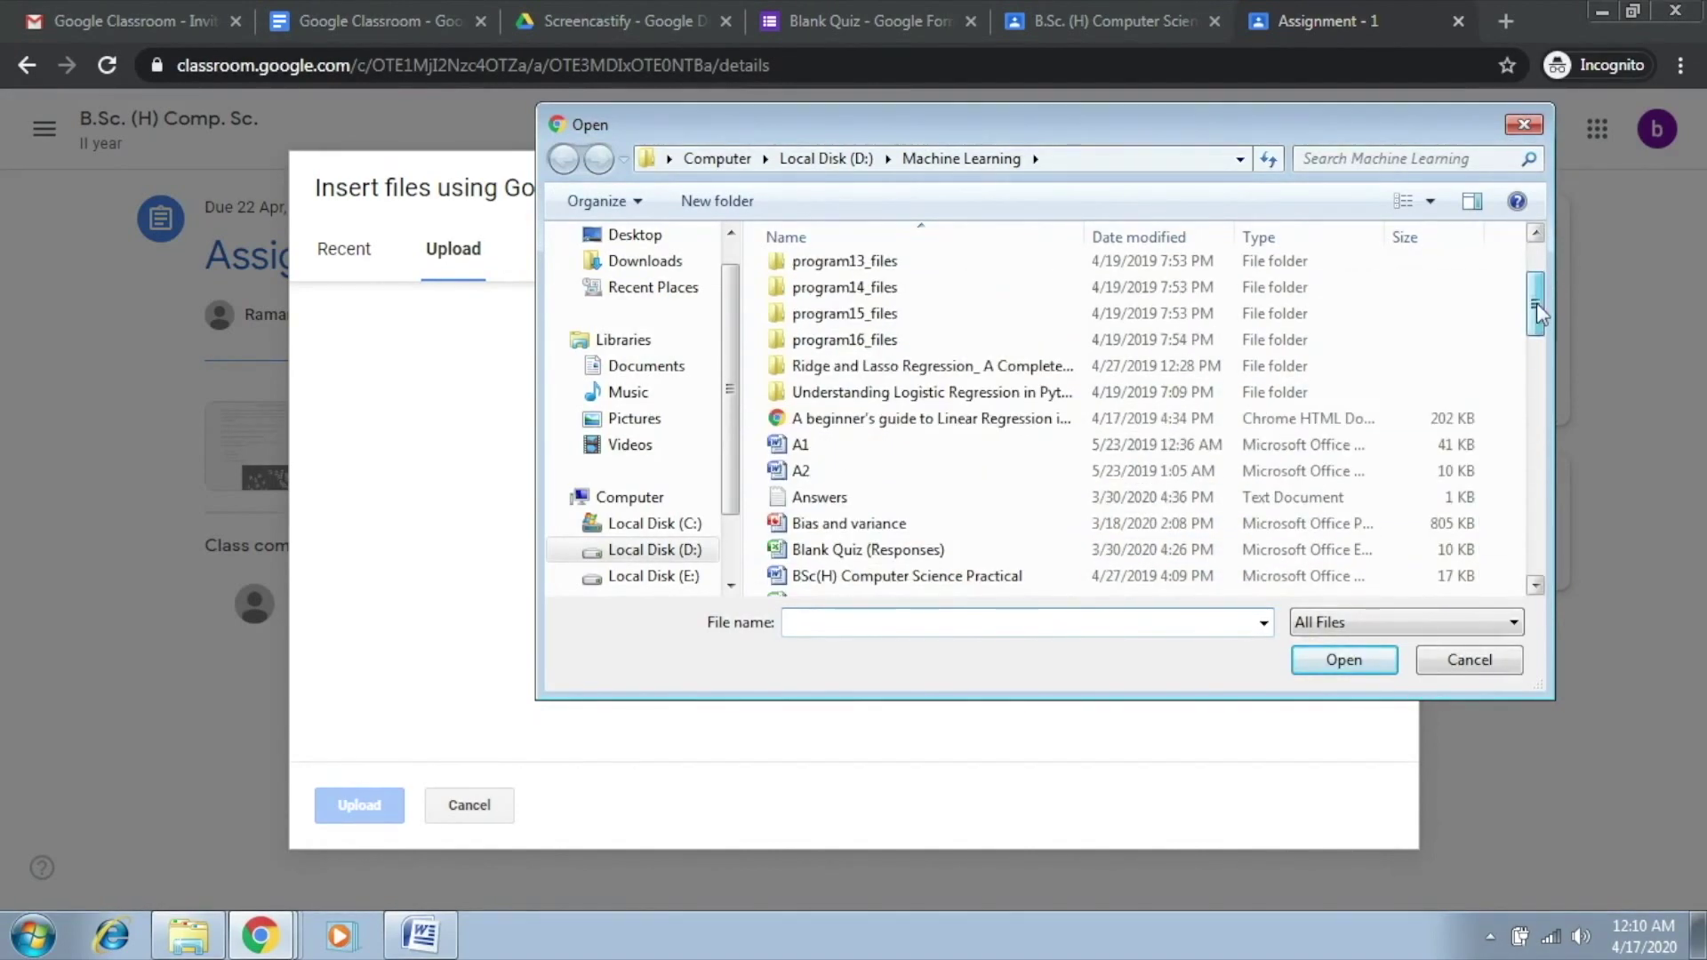
pyautogui.click(905, 498)
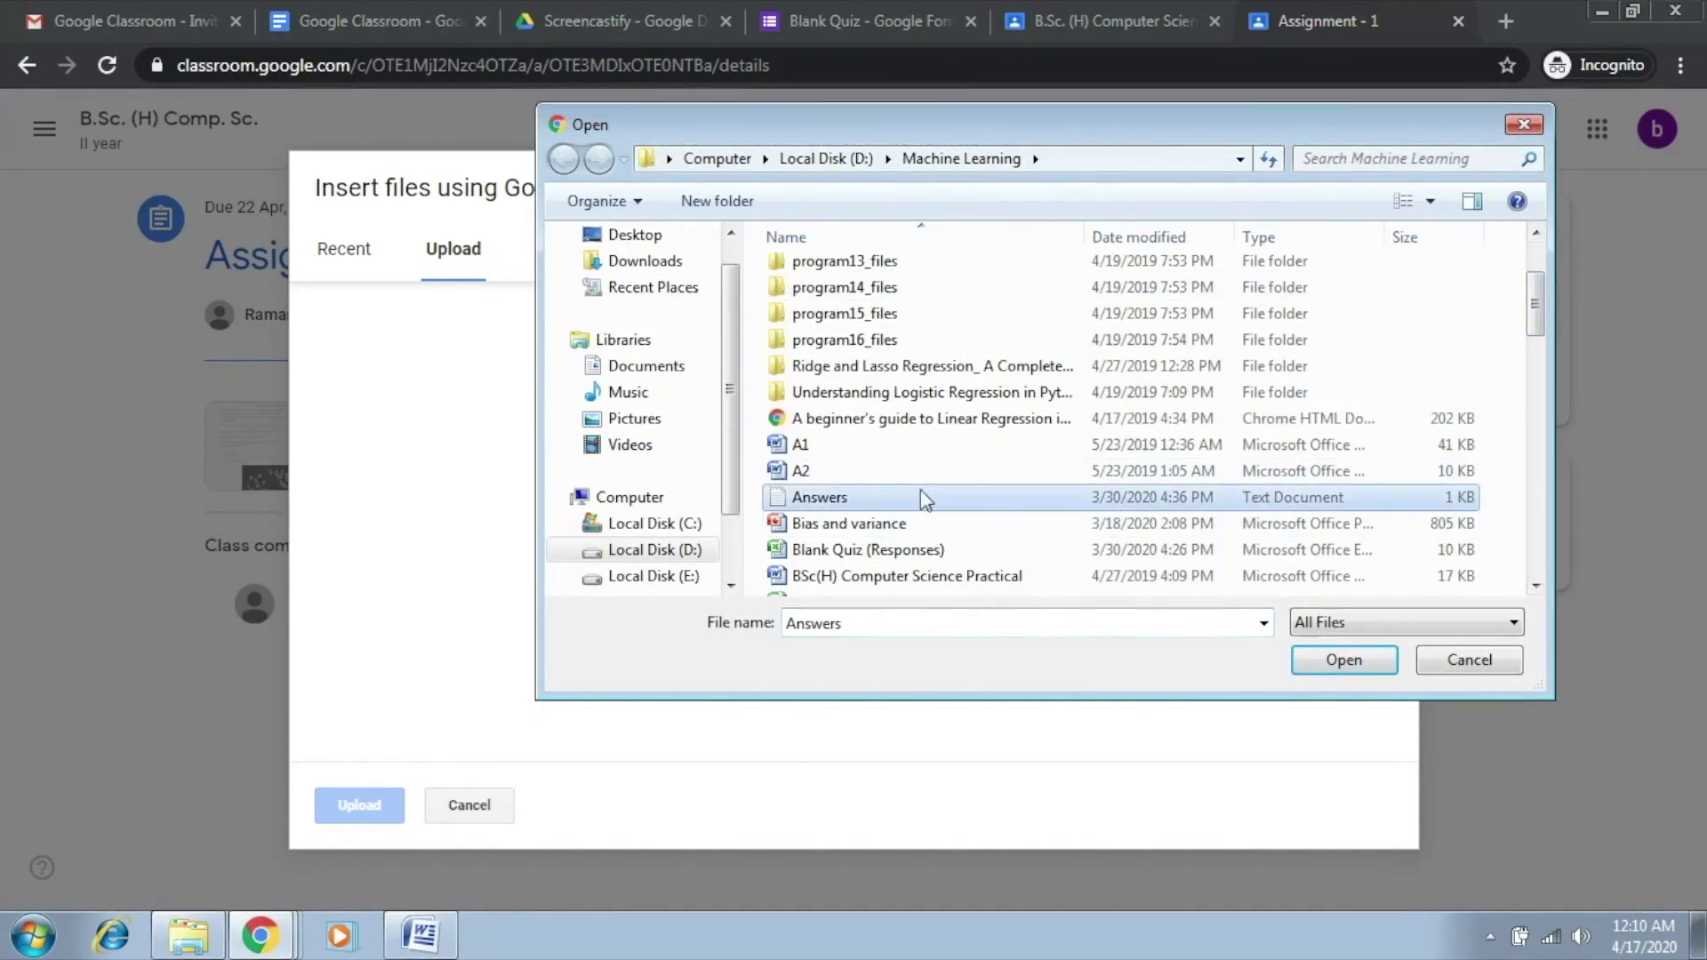
pyautogui.click(1324, 666)
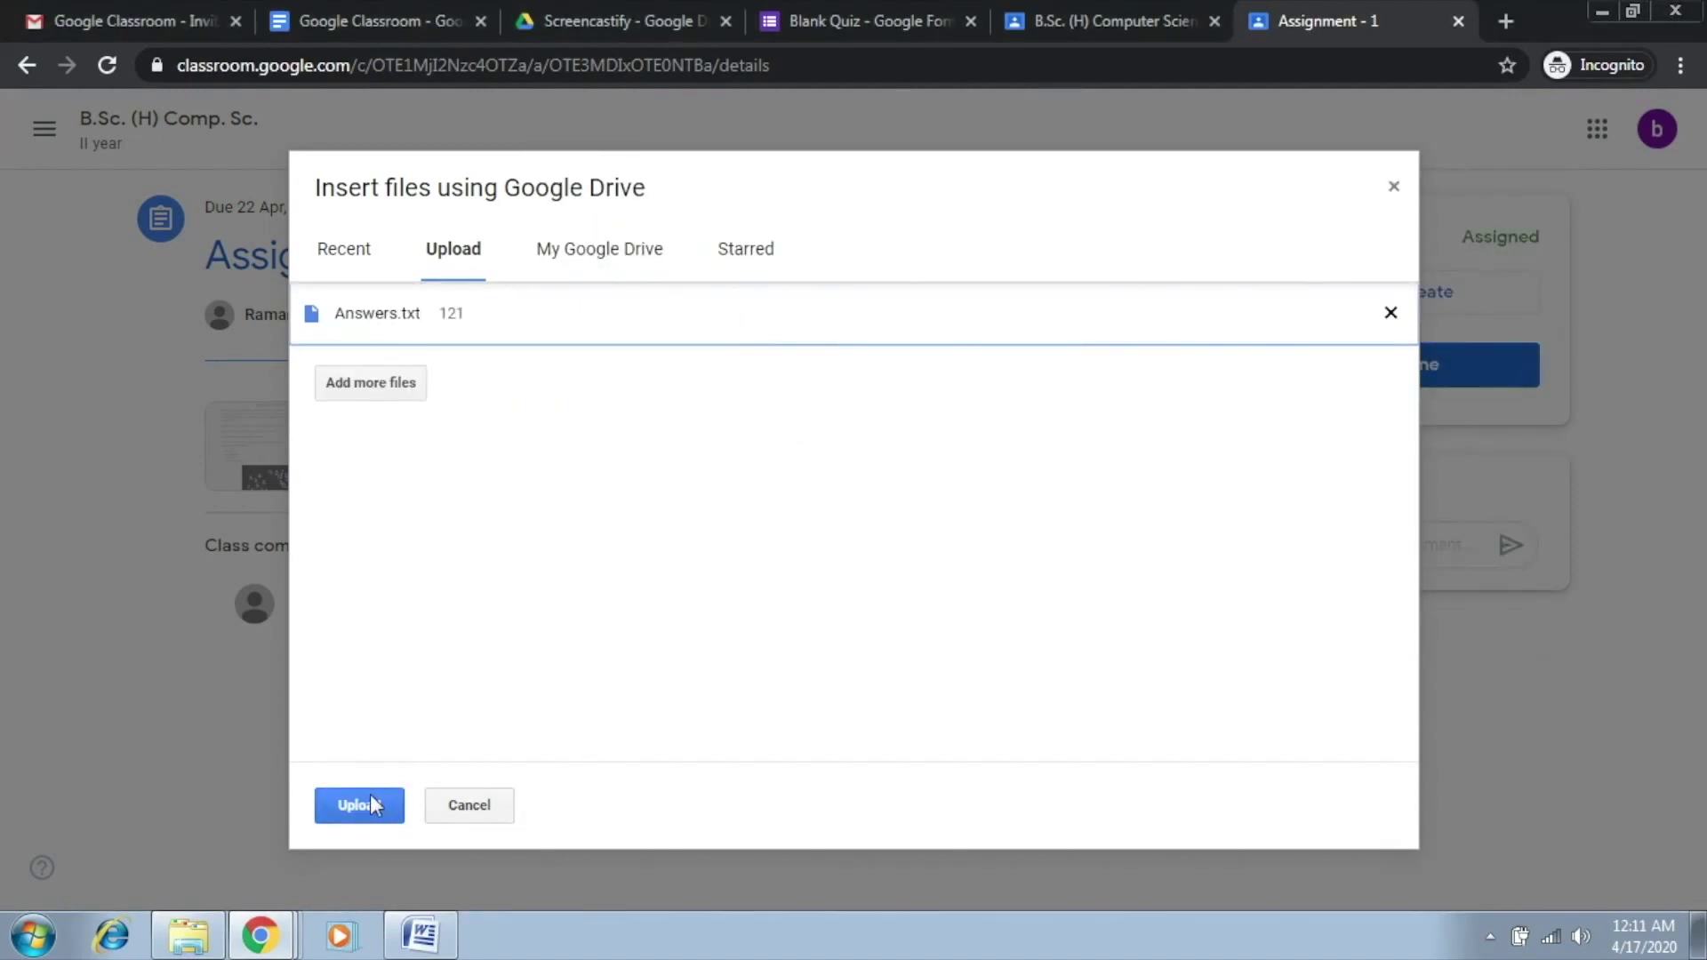
pyautogui.click(360, 805)
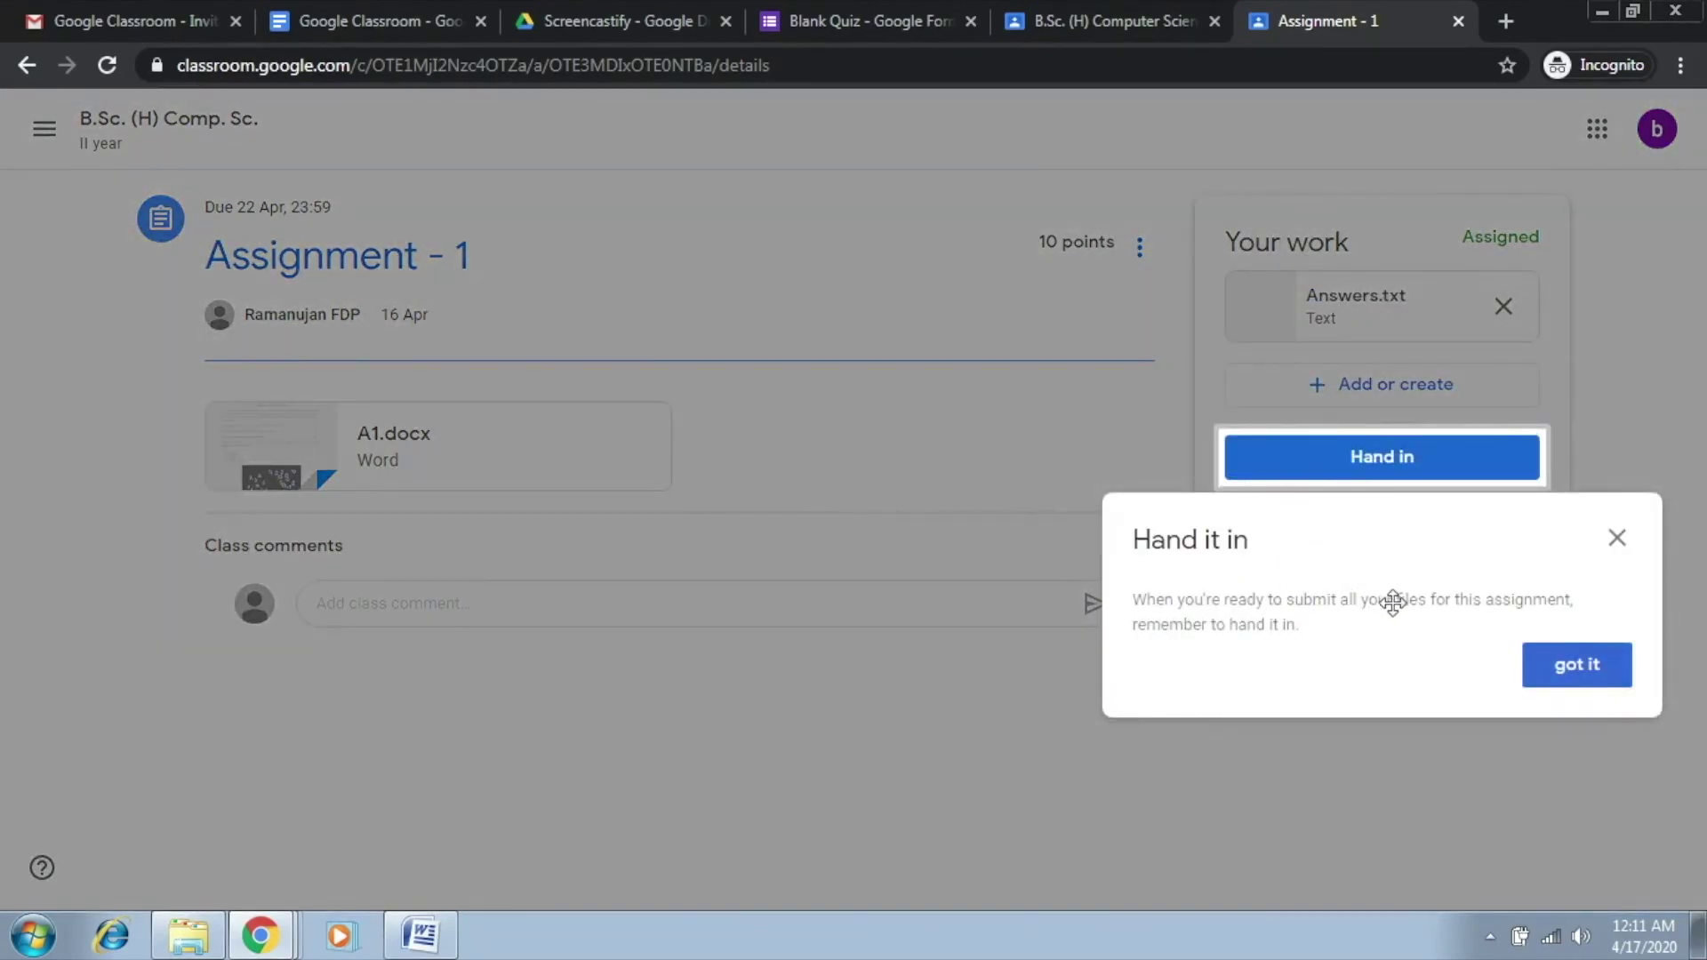
pyautogui.click(1616, 692)
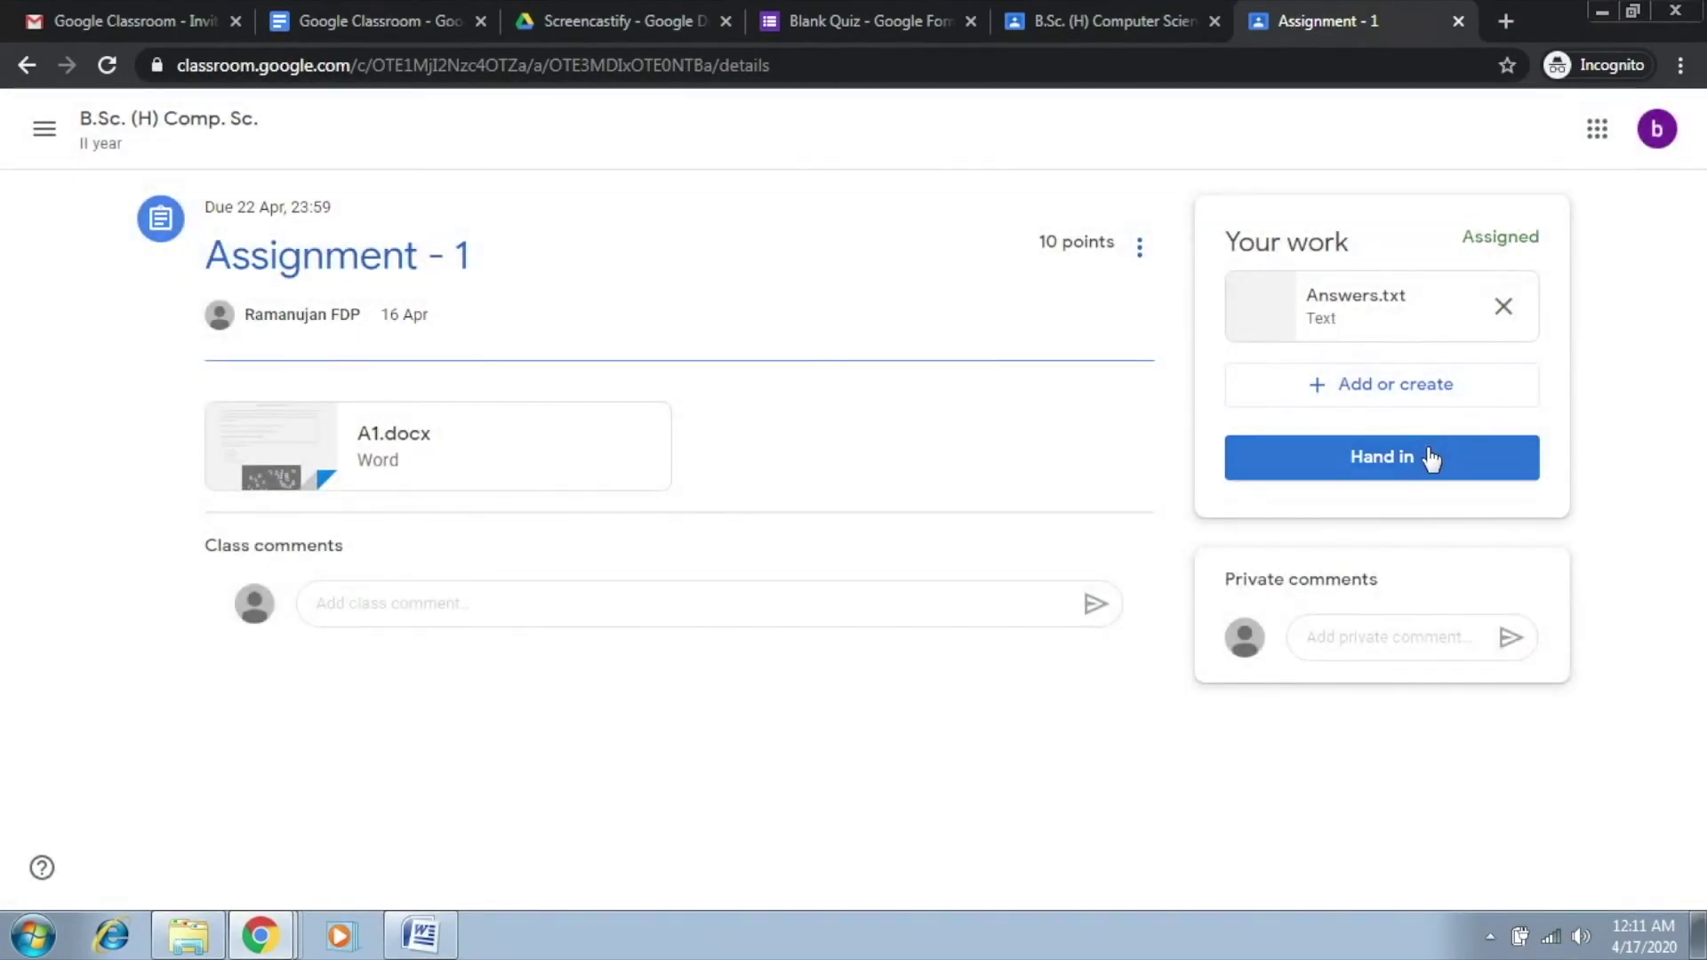
# - Hand in Answers.txt, then switch to the teacher window and reopen Assignment - 1
pyautogui.click(1427, 456)
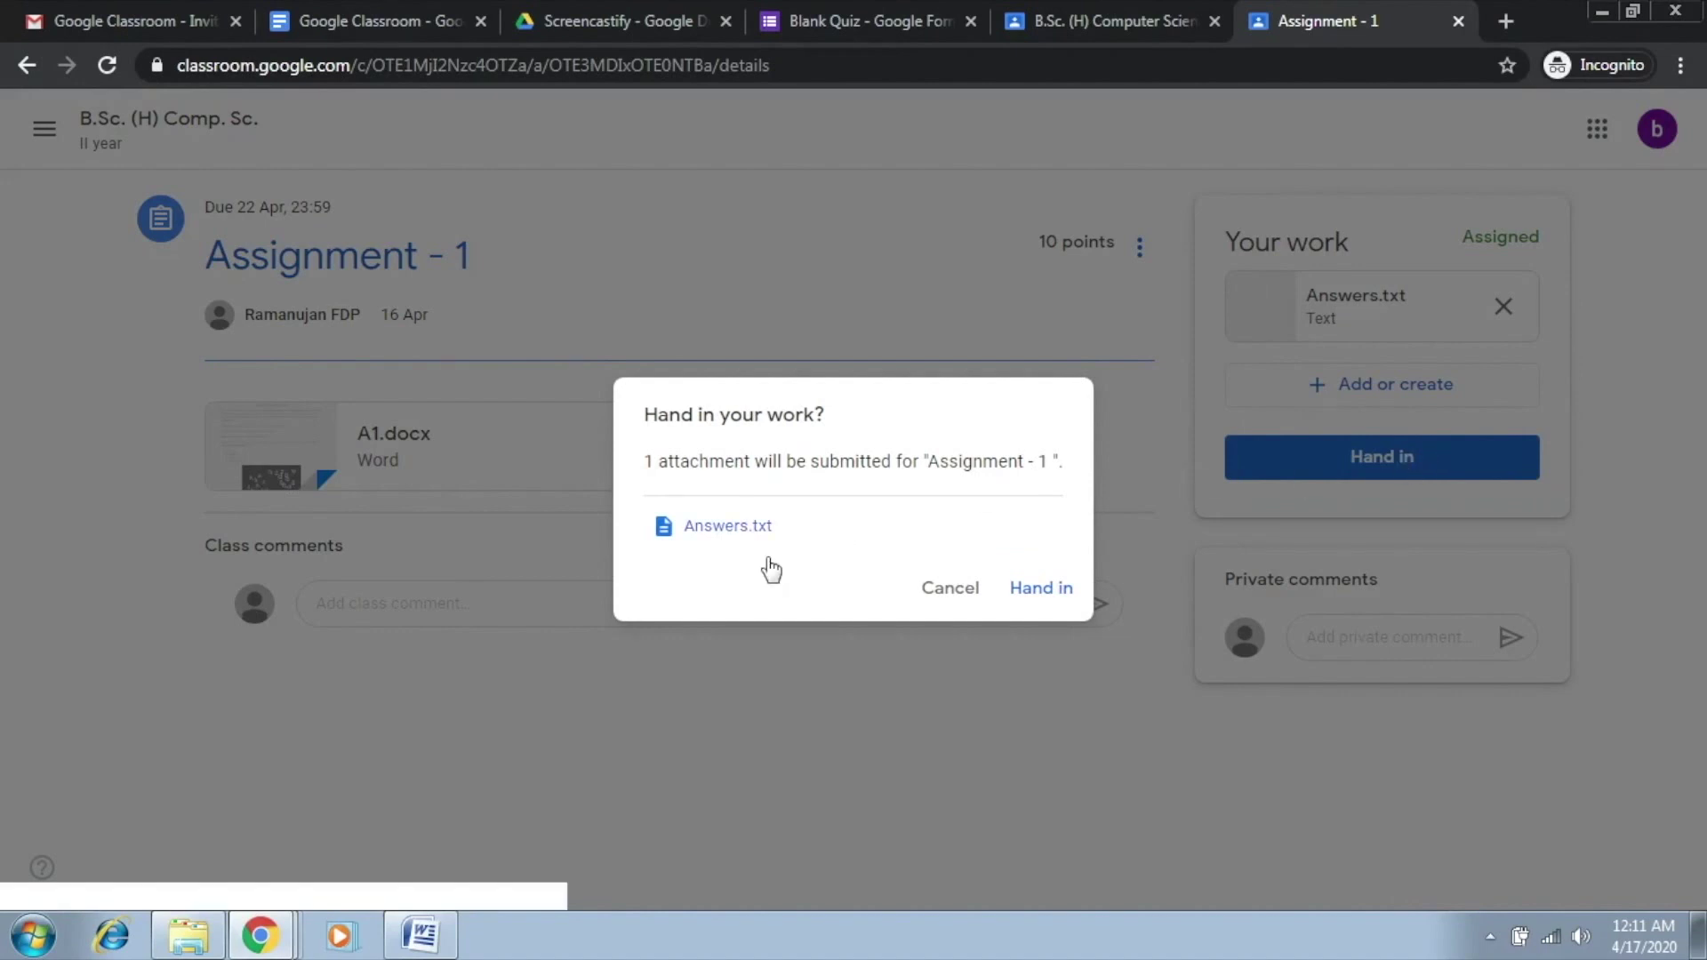
pyautogui.click(1043, 597)
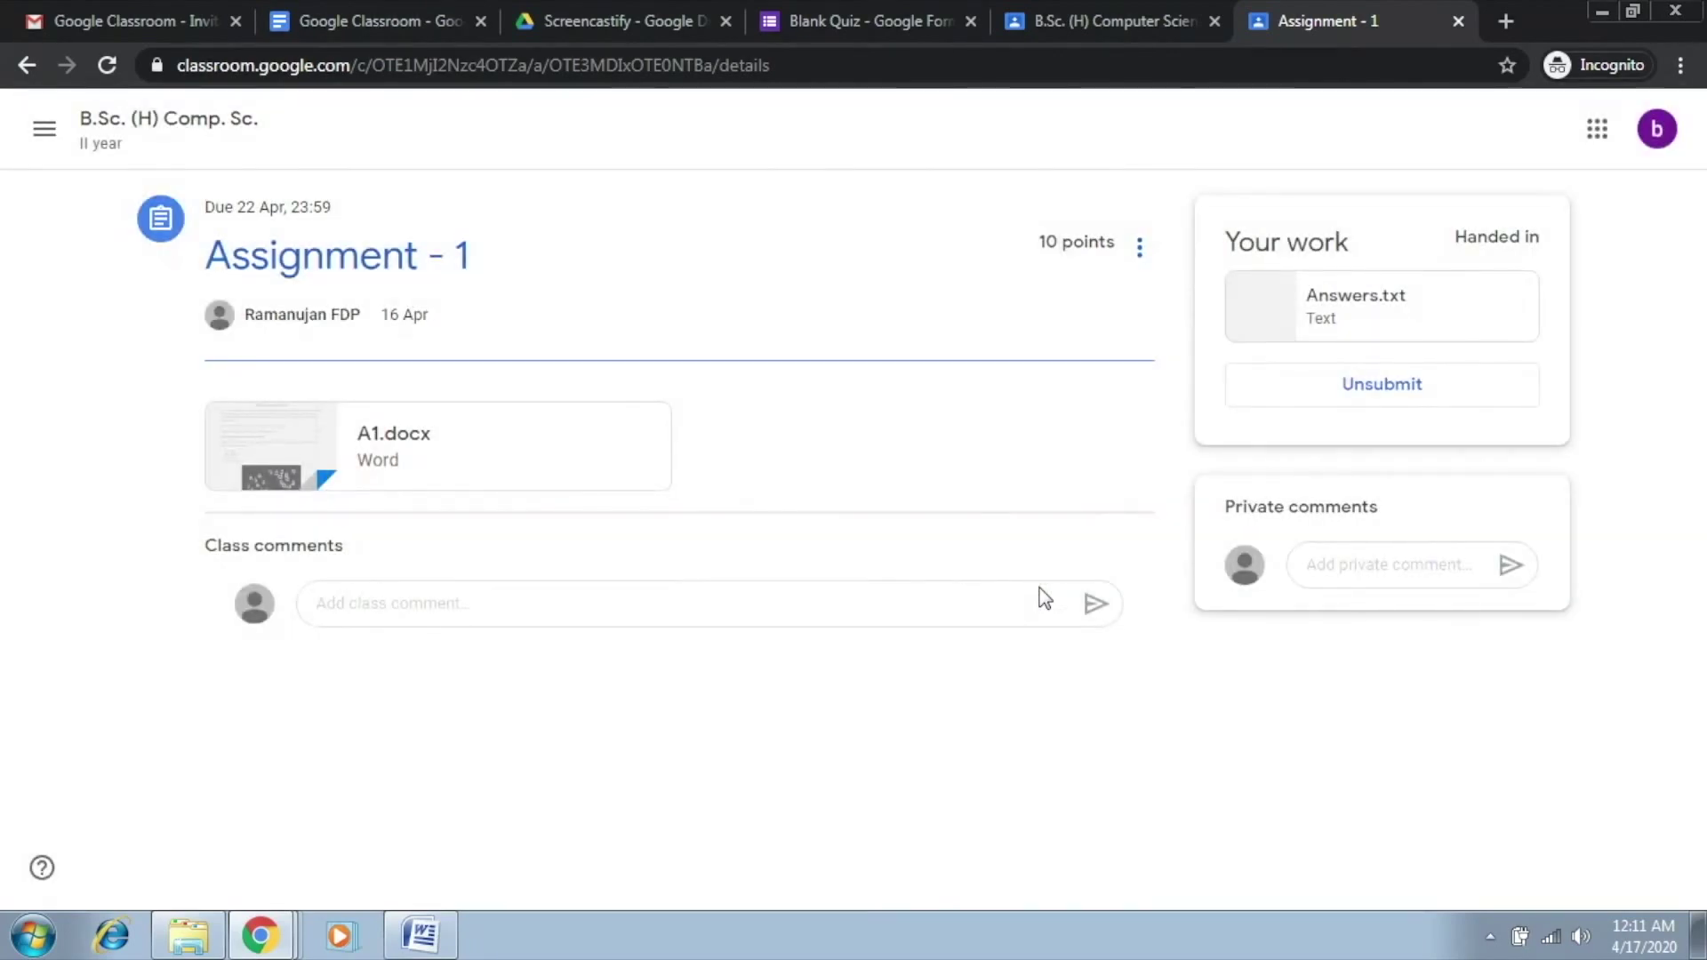
pyautogui.hotkey('alt', 'Tab')
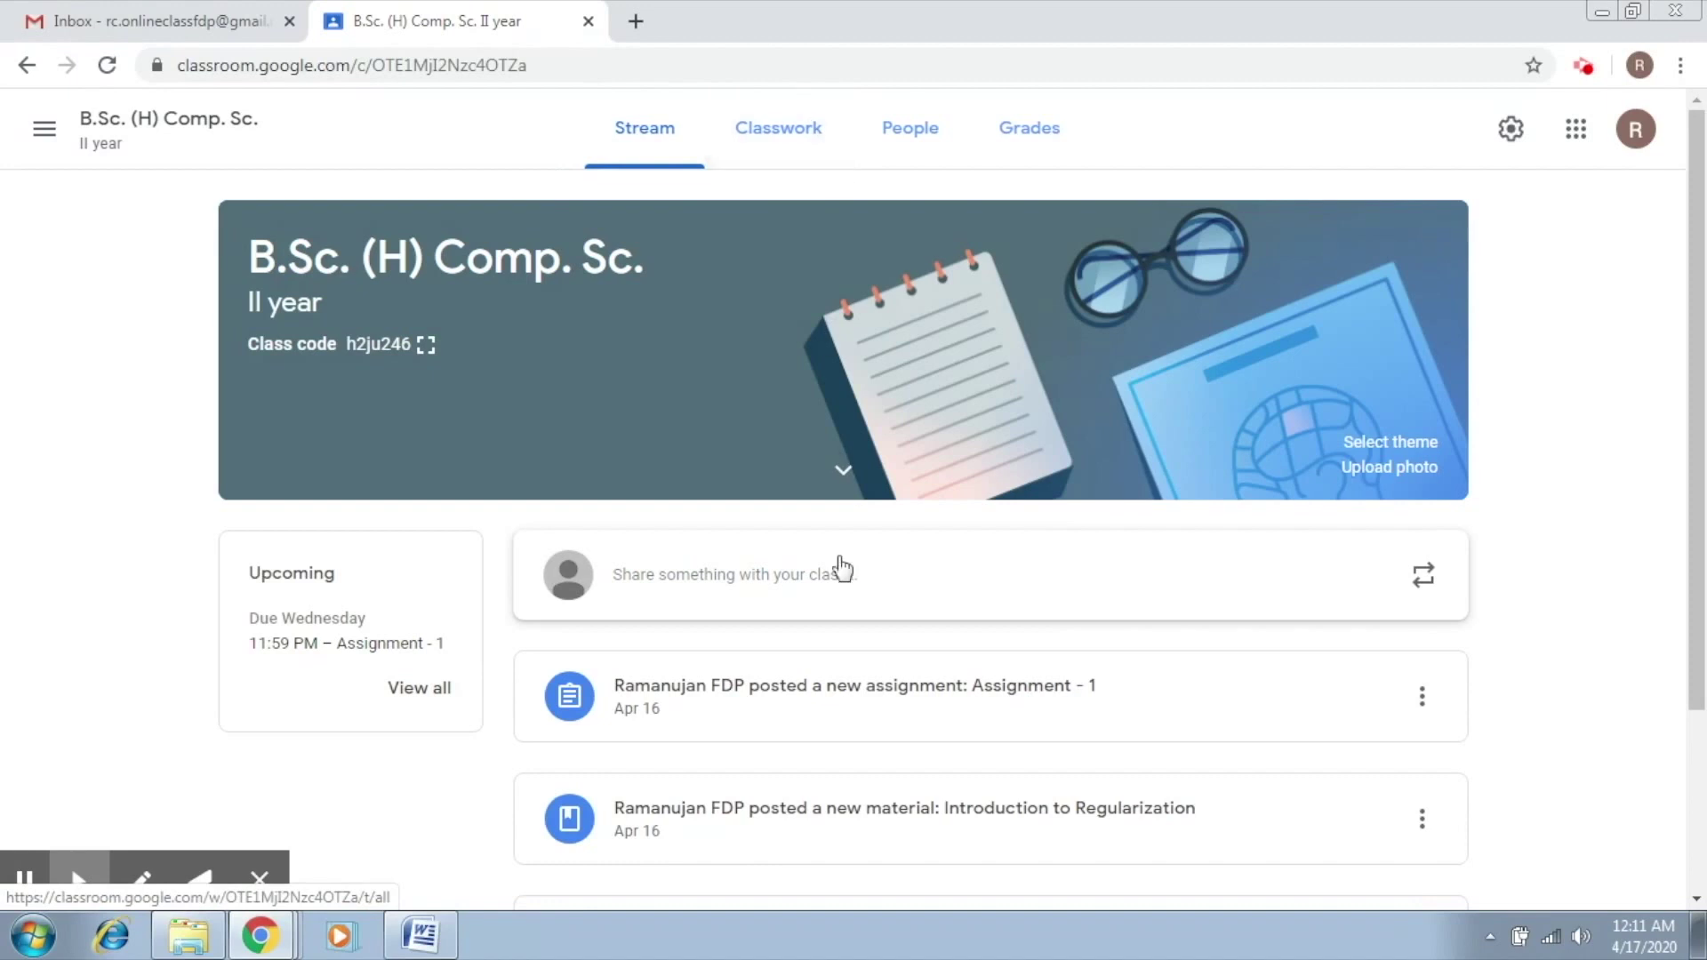
pyautogui.click(808, 702)
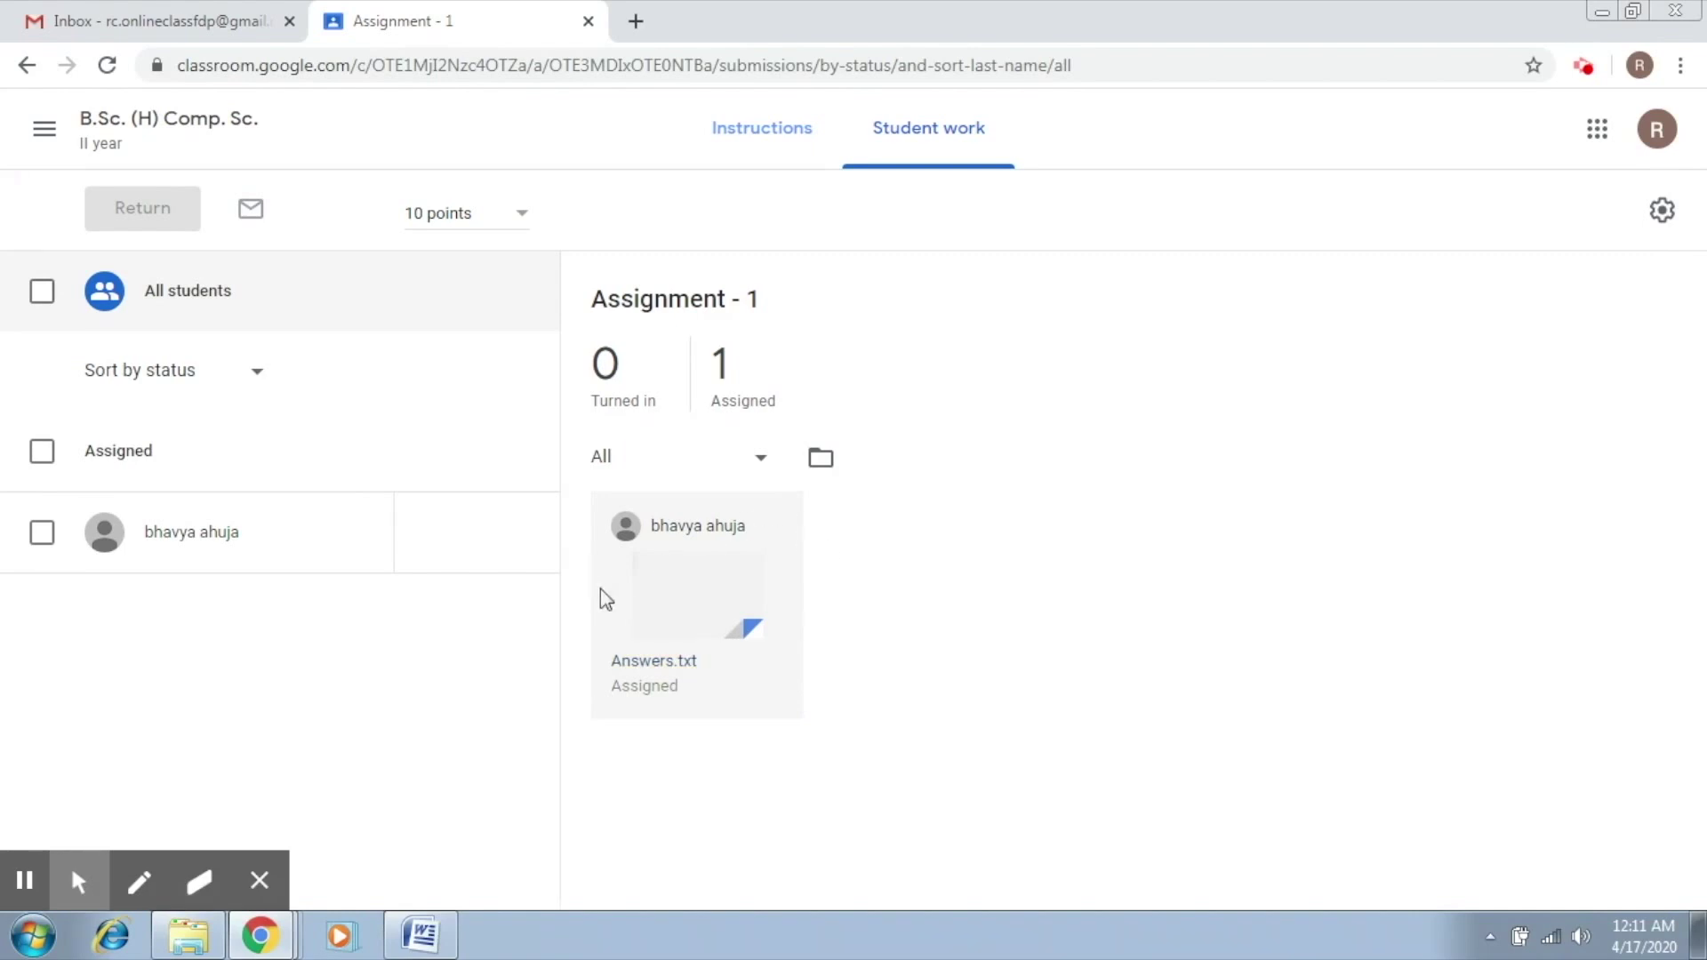
# - Bring up the student's turned-in Answers.txt in the grading view
pyautogui.moveTo(652, 527); pyautogui.dragTo(721, 535)
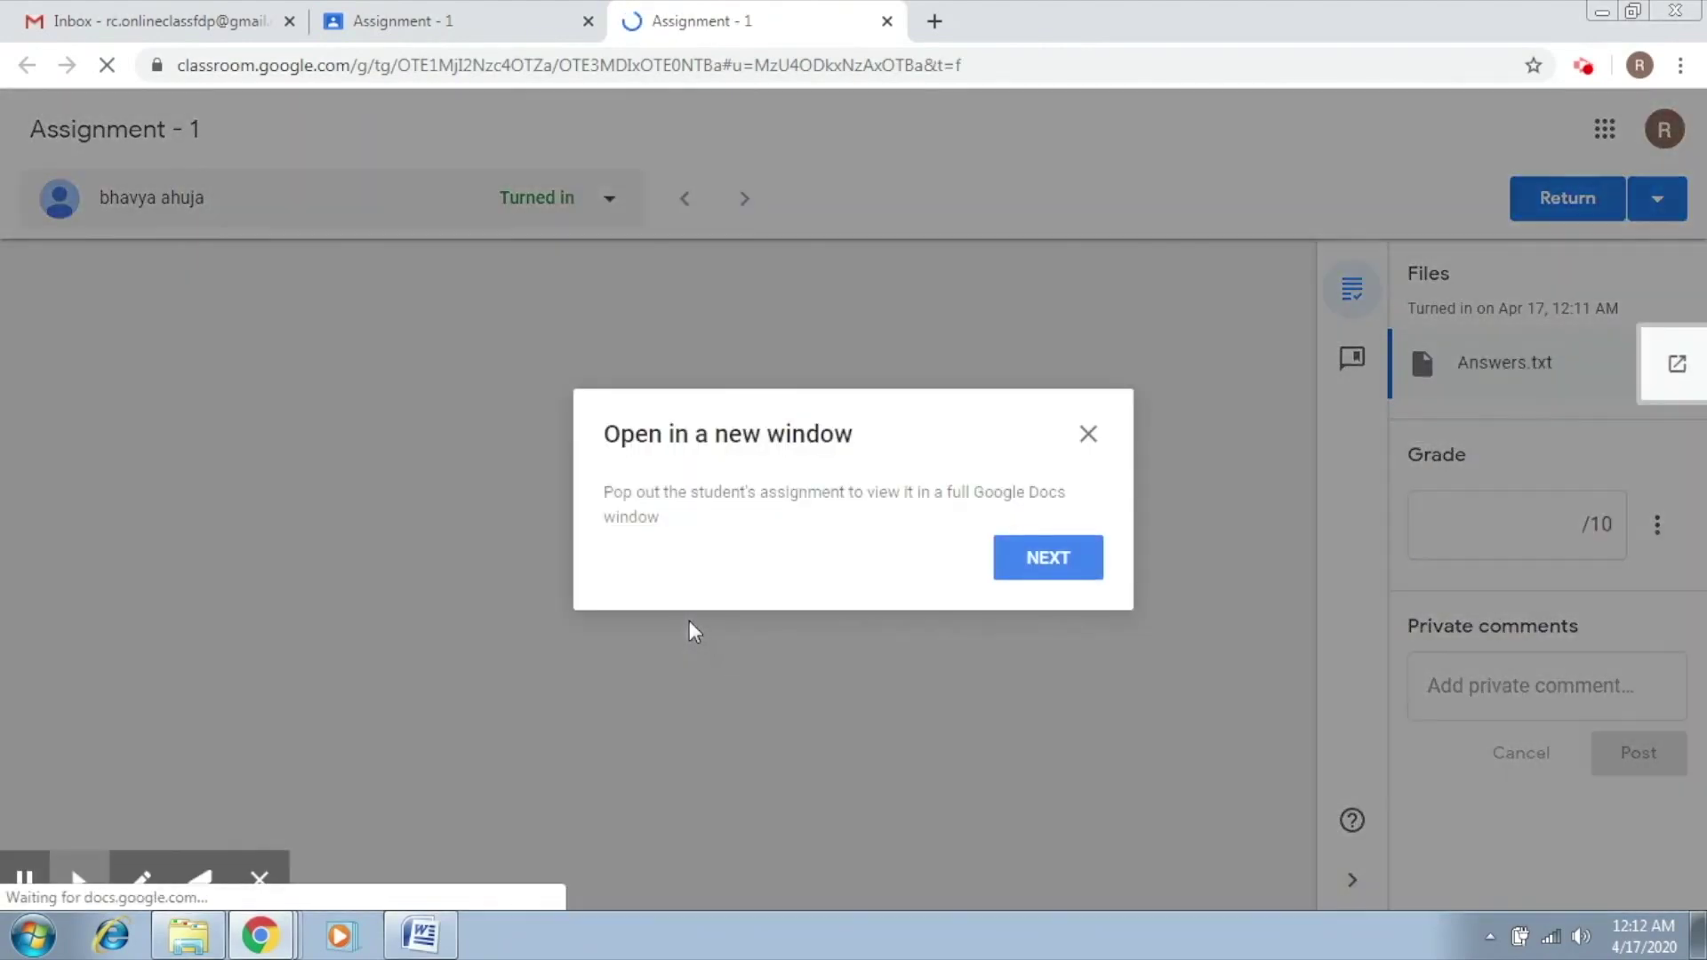
# - Review the Q1–Q16 answers, close the grading tab, and start grade entry on the submissions list
pyautogui.click(1042, 563)
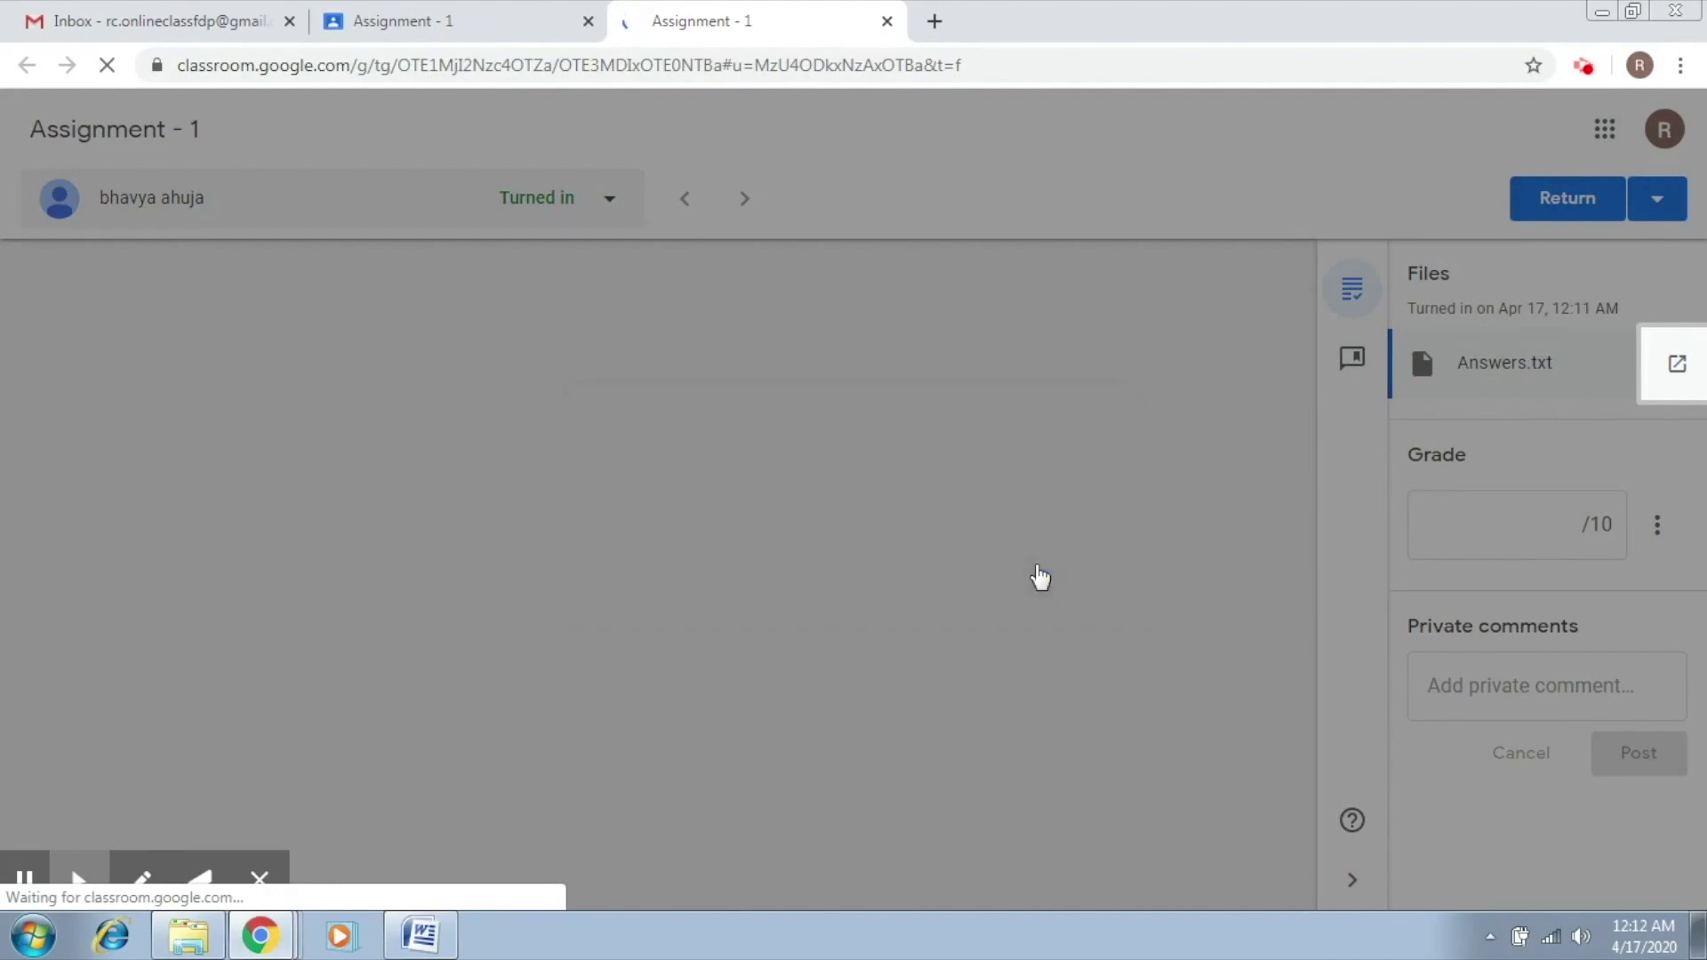
pyautogui.click(1088, 413)
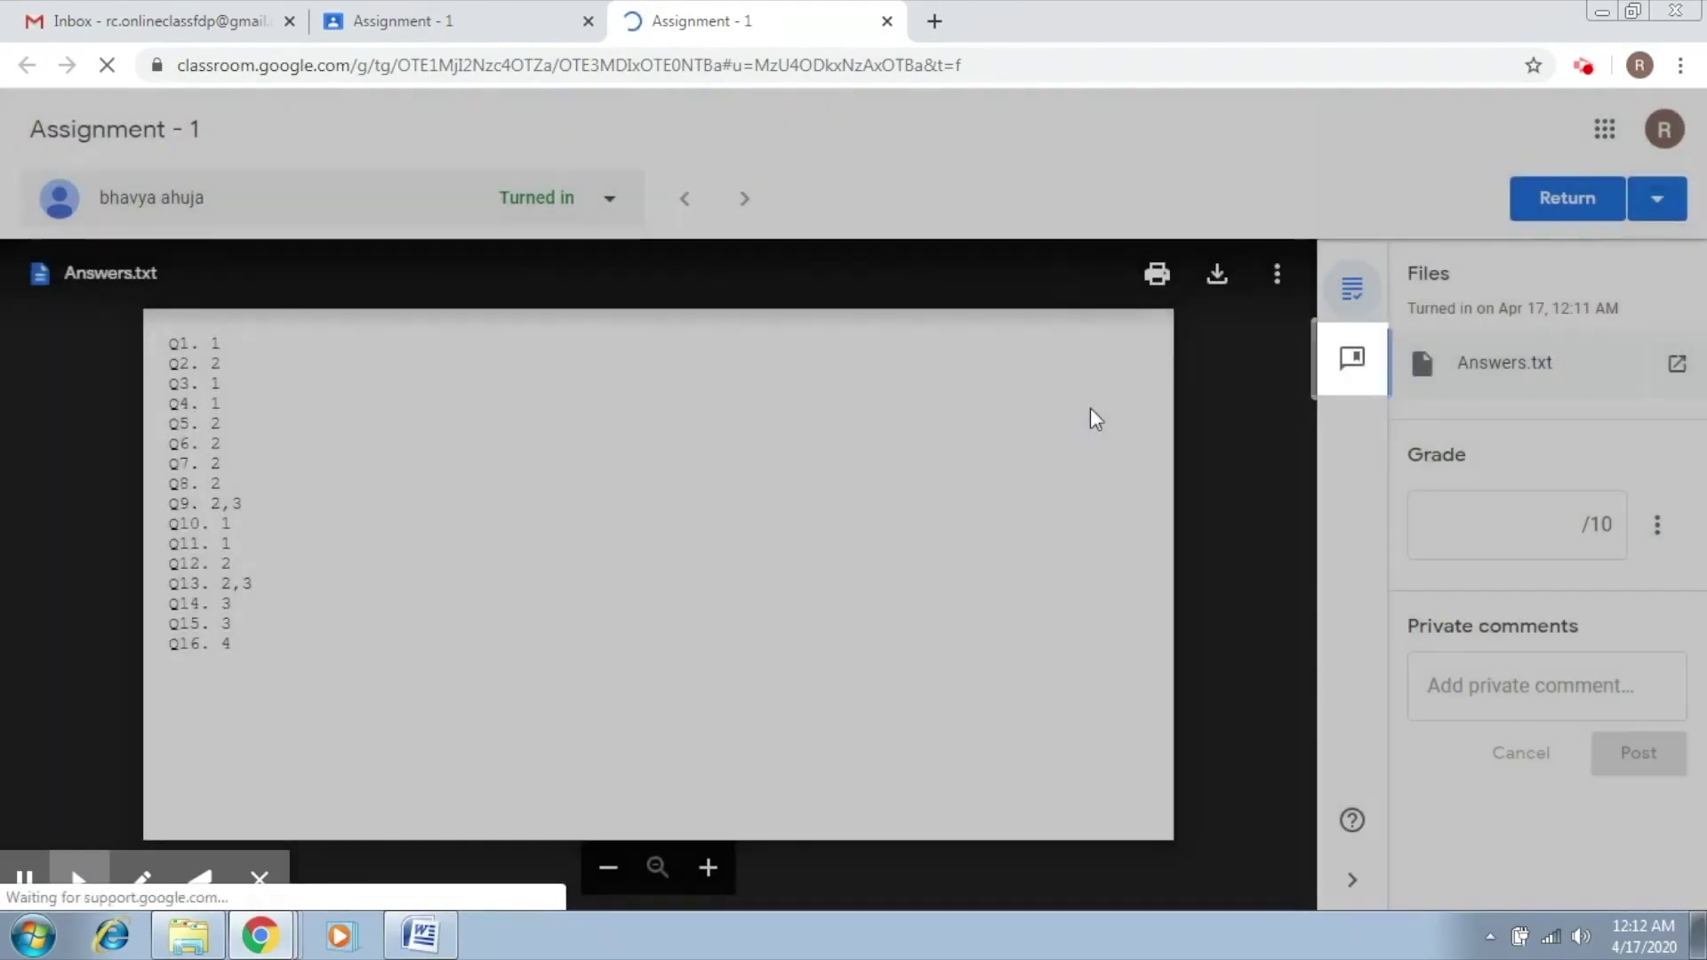
pyautogui.click(888, 22)
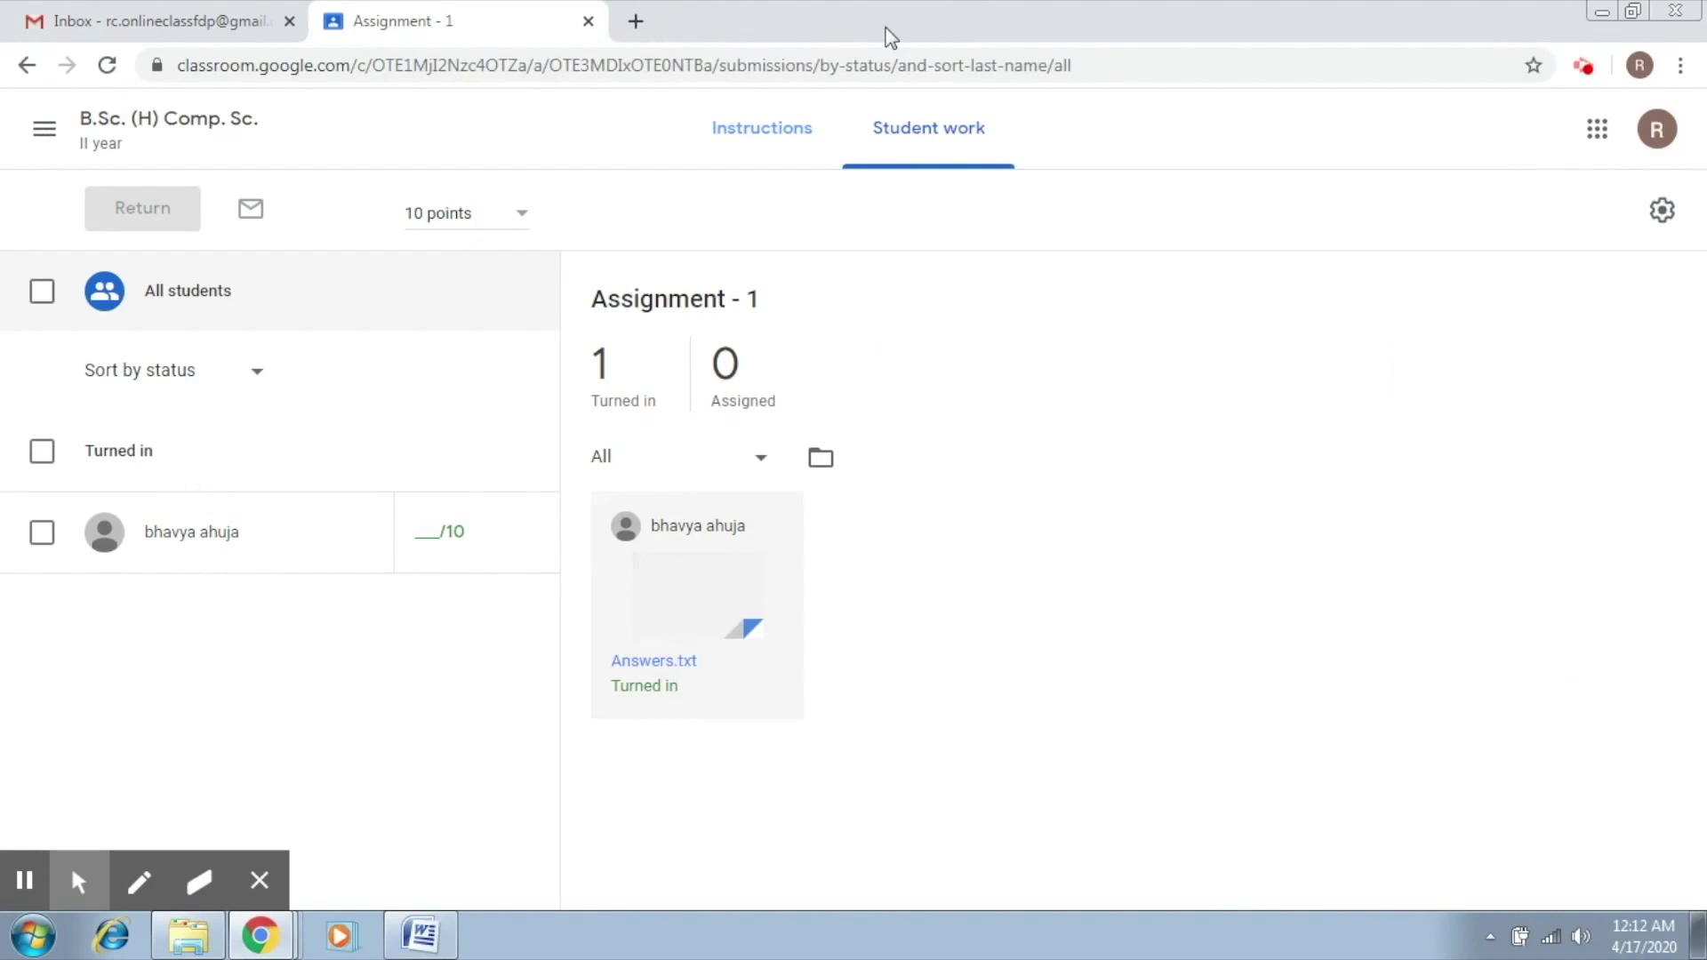
pyautogui.click(433, 531)
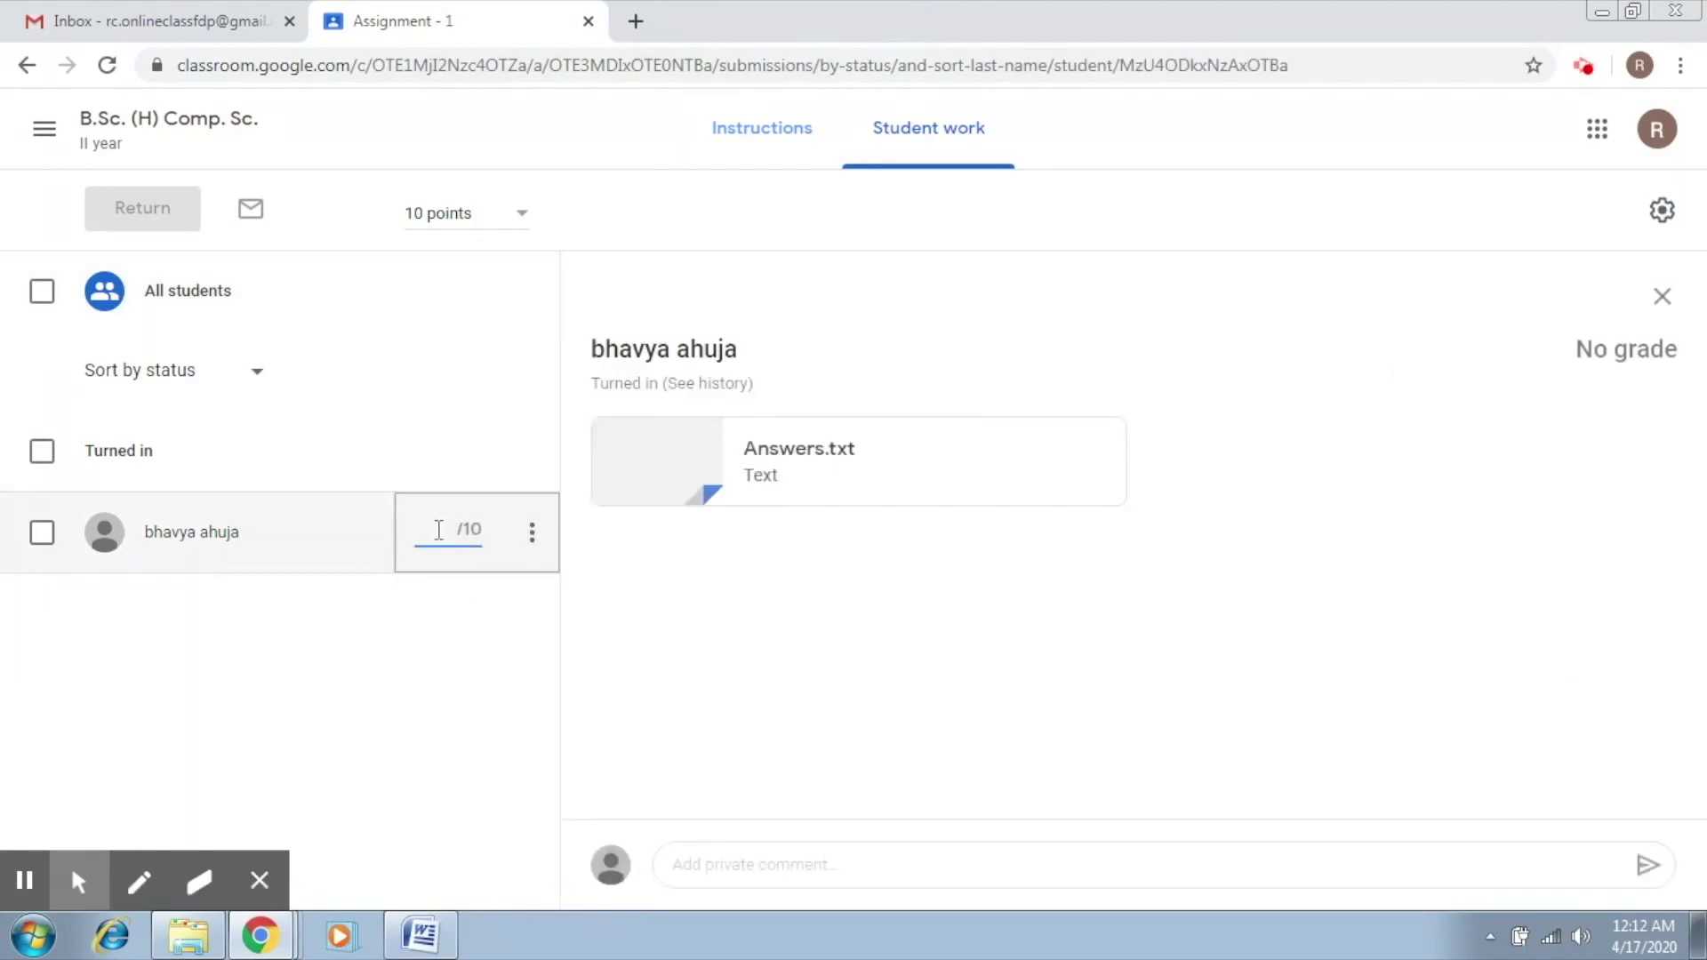
pyautogui.write('10')
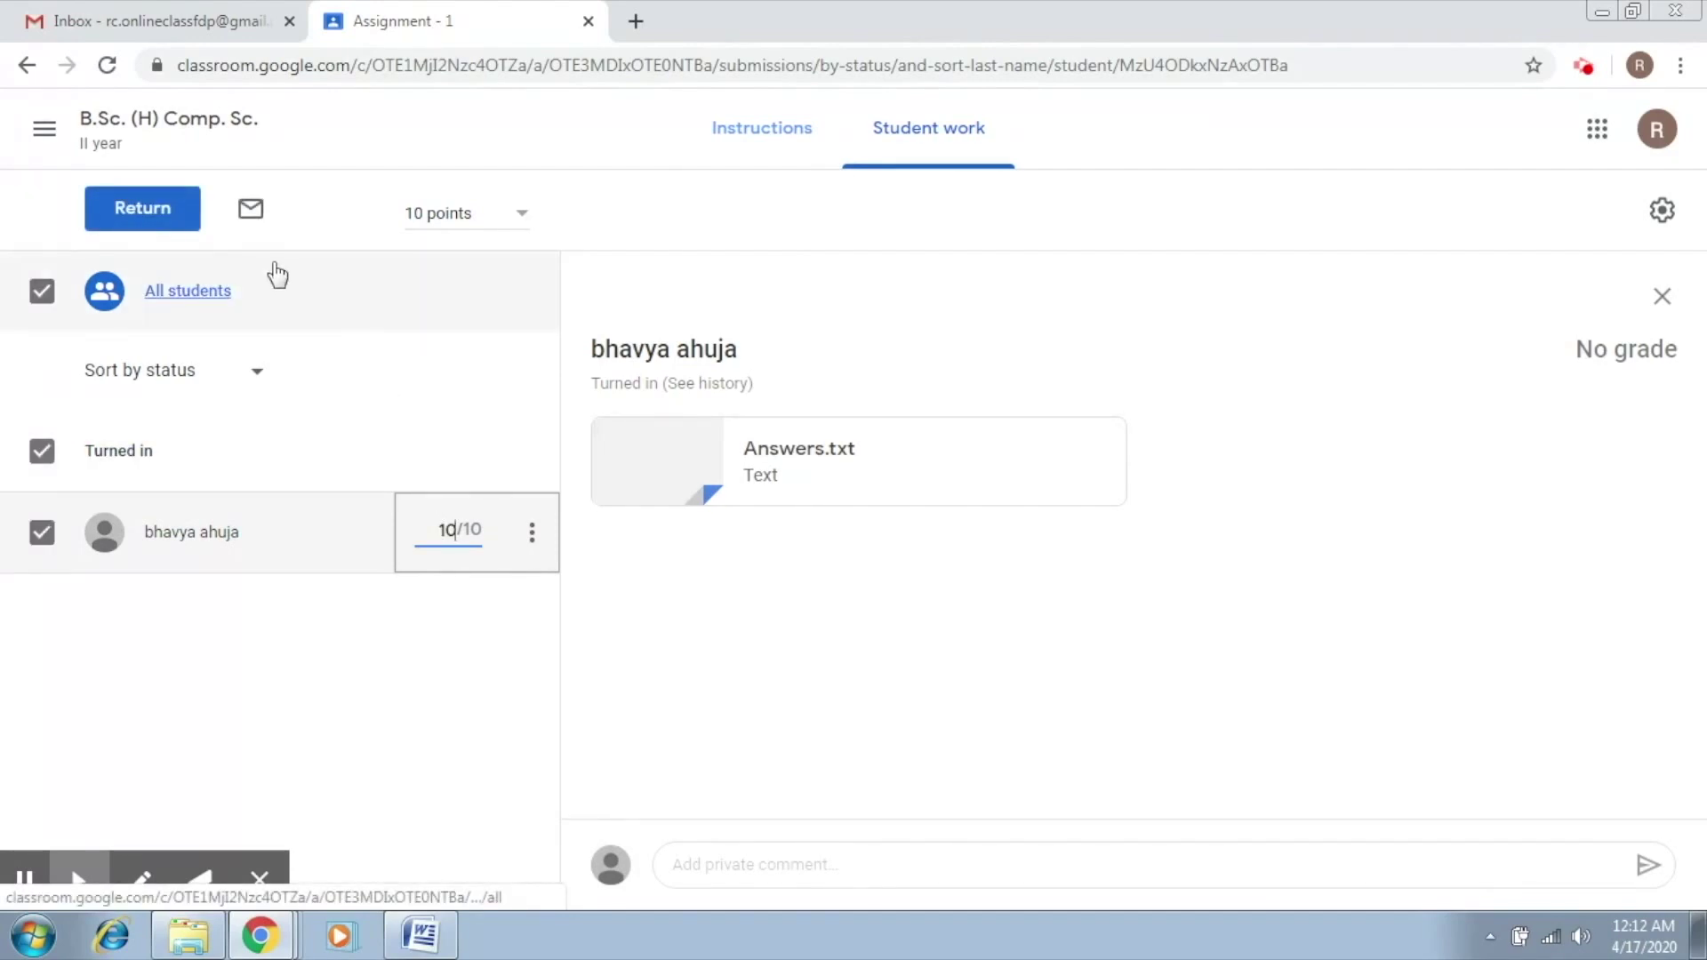
# - Return the 10/10 graded work to the student and go back to the class Stream
pyautogui.click(157, 219)
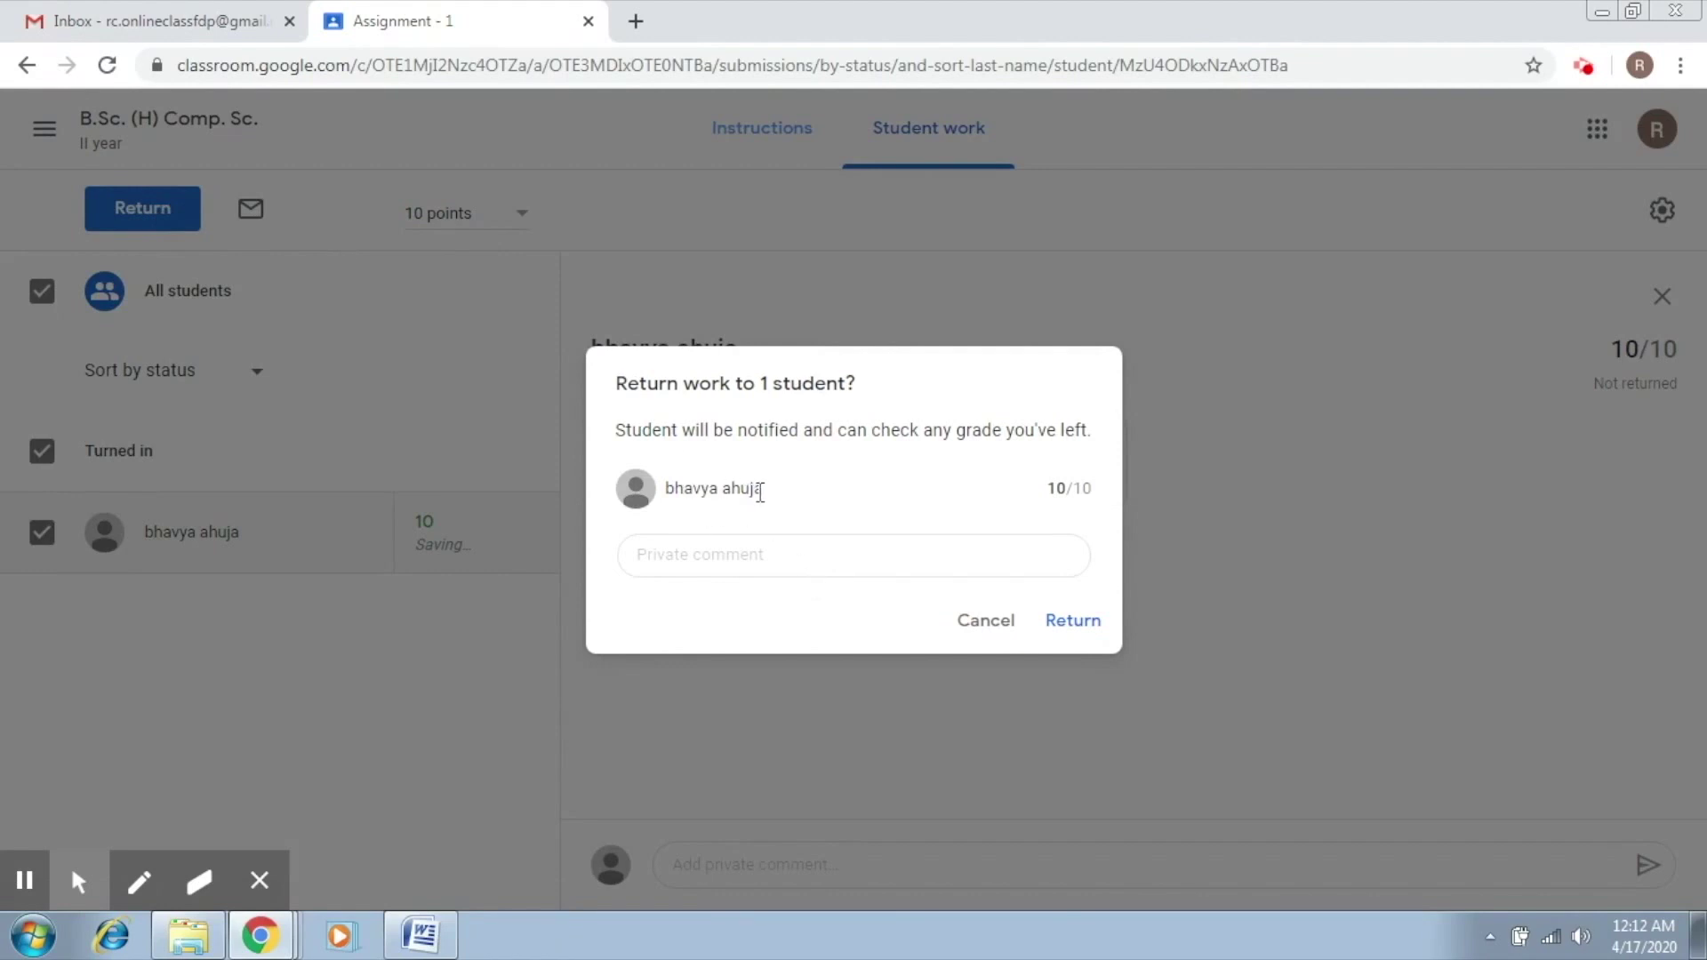
pyautogui.click(1075, 622)
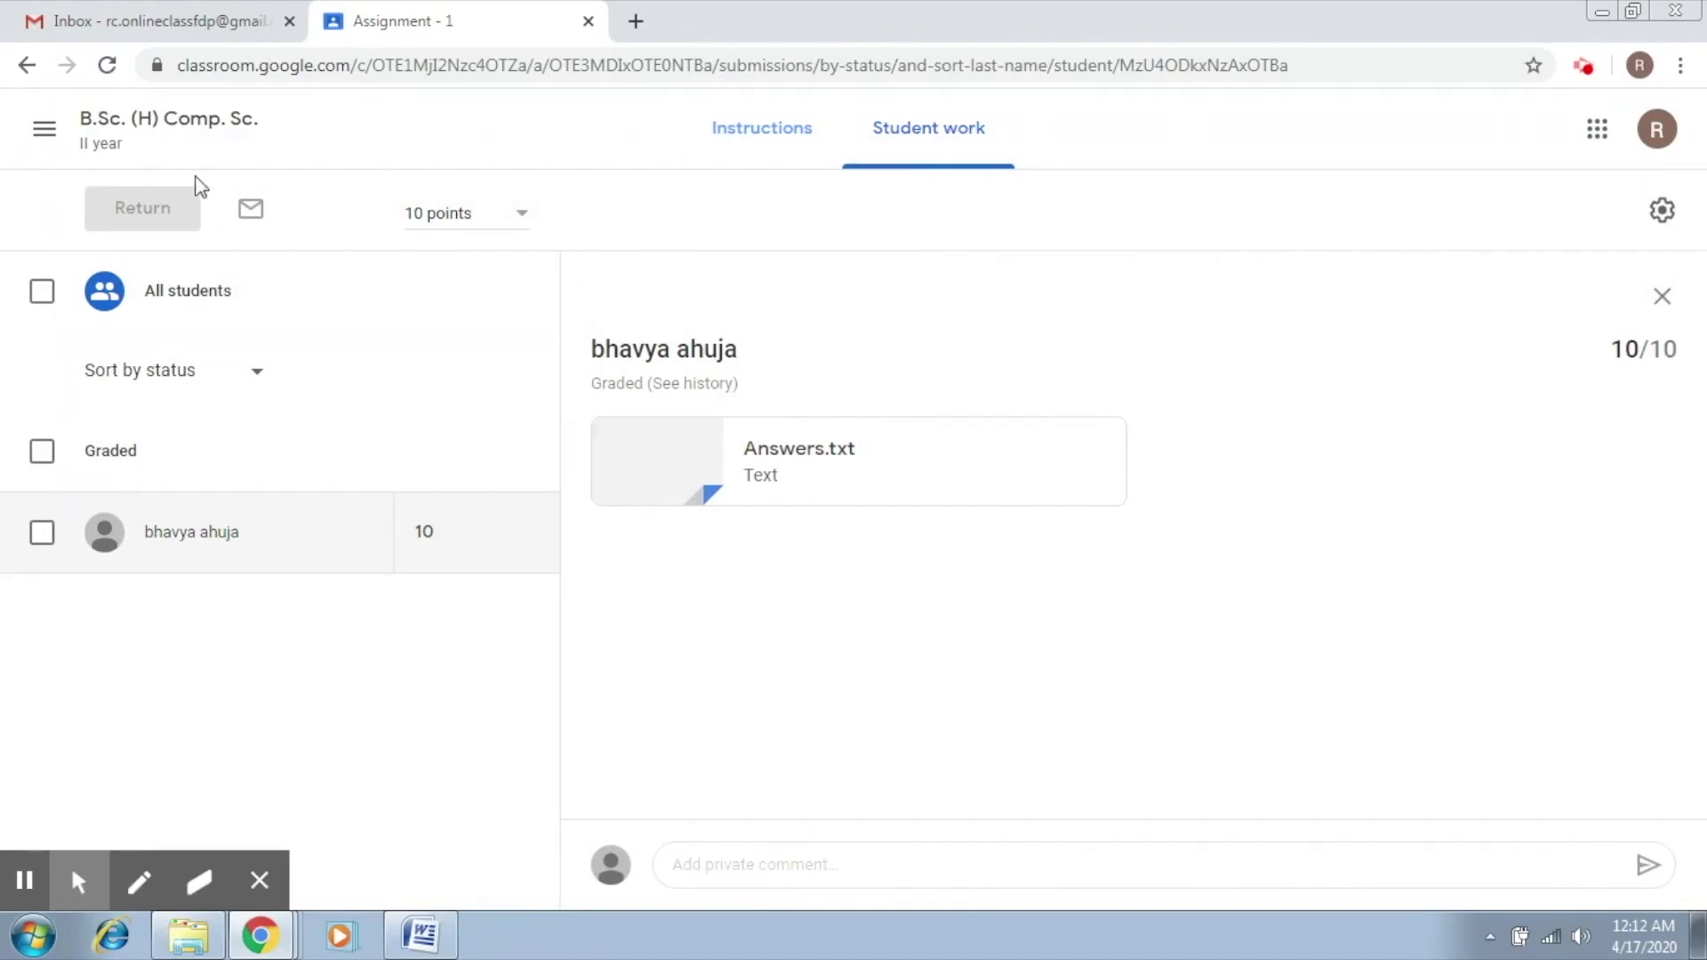
pyautogui.click(194, 140)
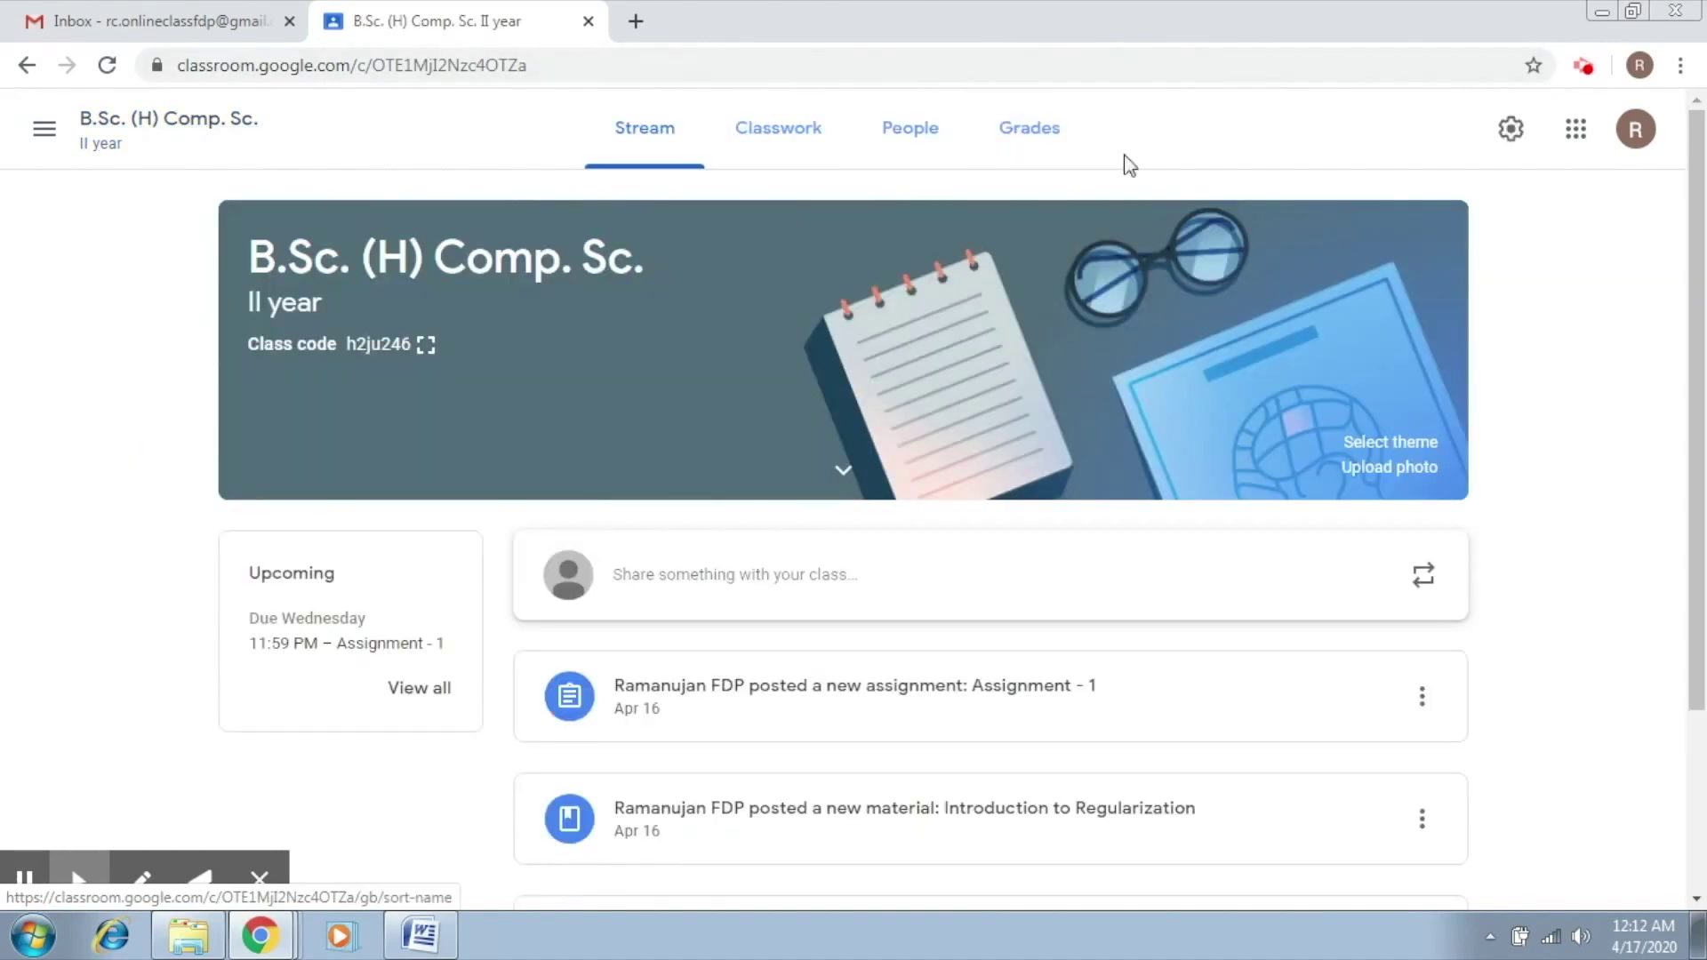
# - Show the gradebook with the student's 10/10 for Assignment - 1 and class average 10
pyautogui.click(1013, 128)
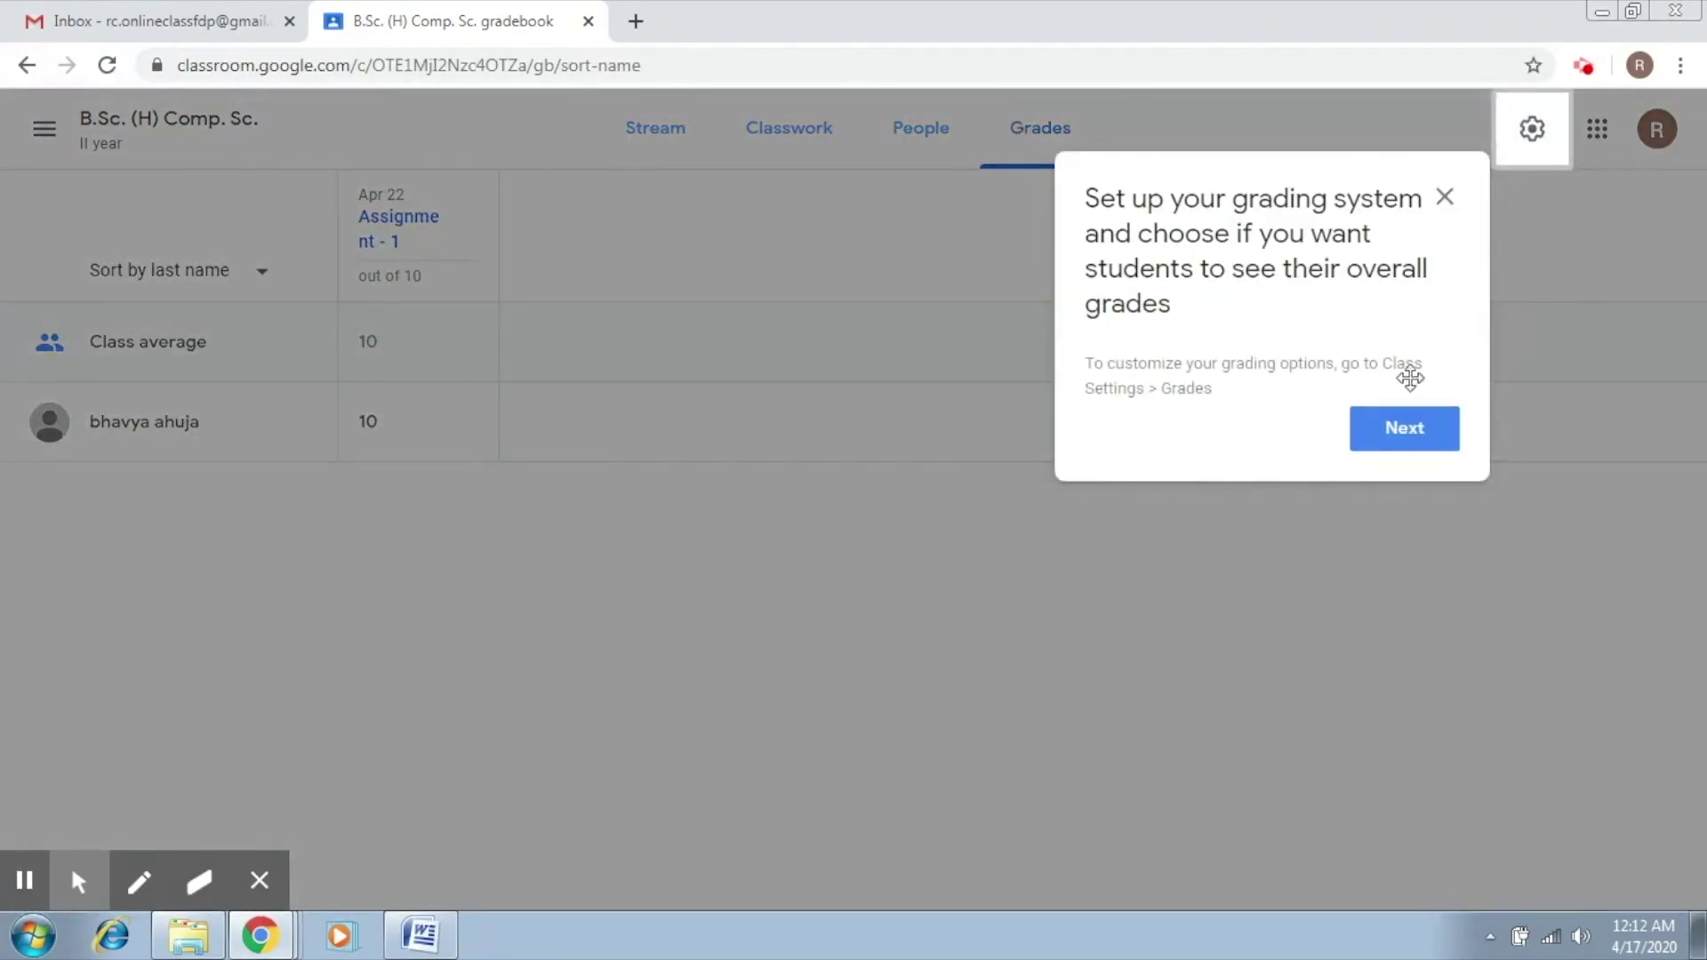
pyautogui.click(1444, 199)
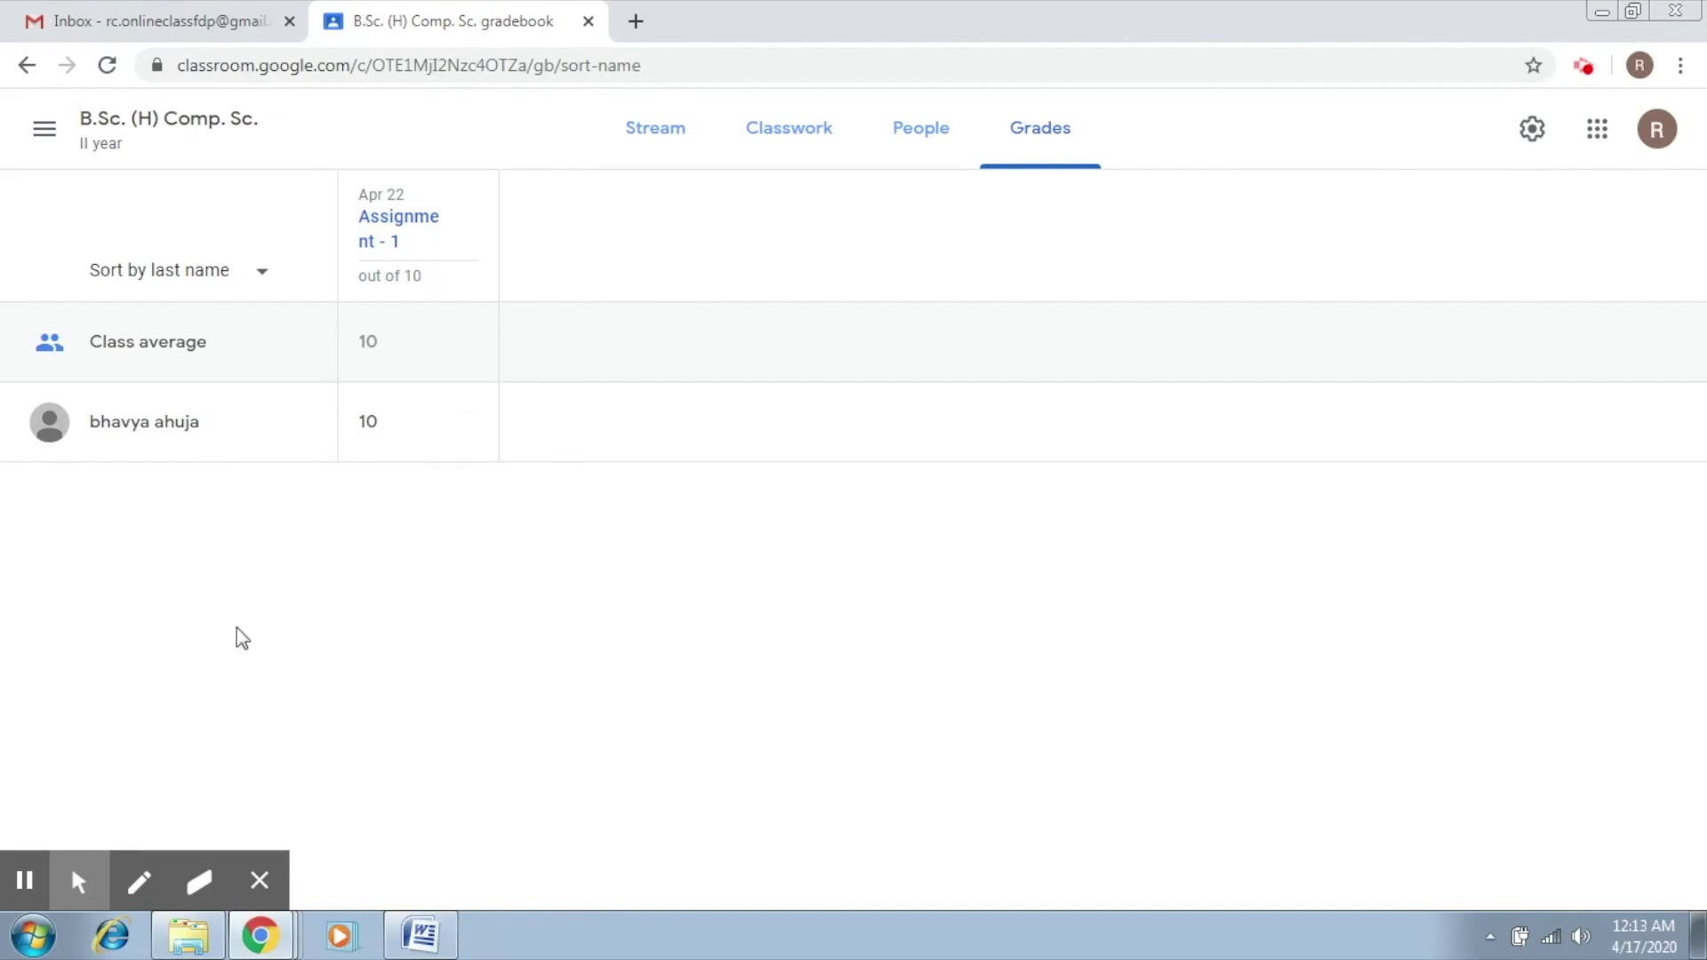
# - View the Classwork page listing topics like Regularization and Neural Networks
pyautogui.click(784, 135)
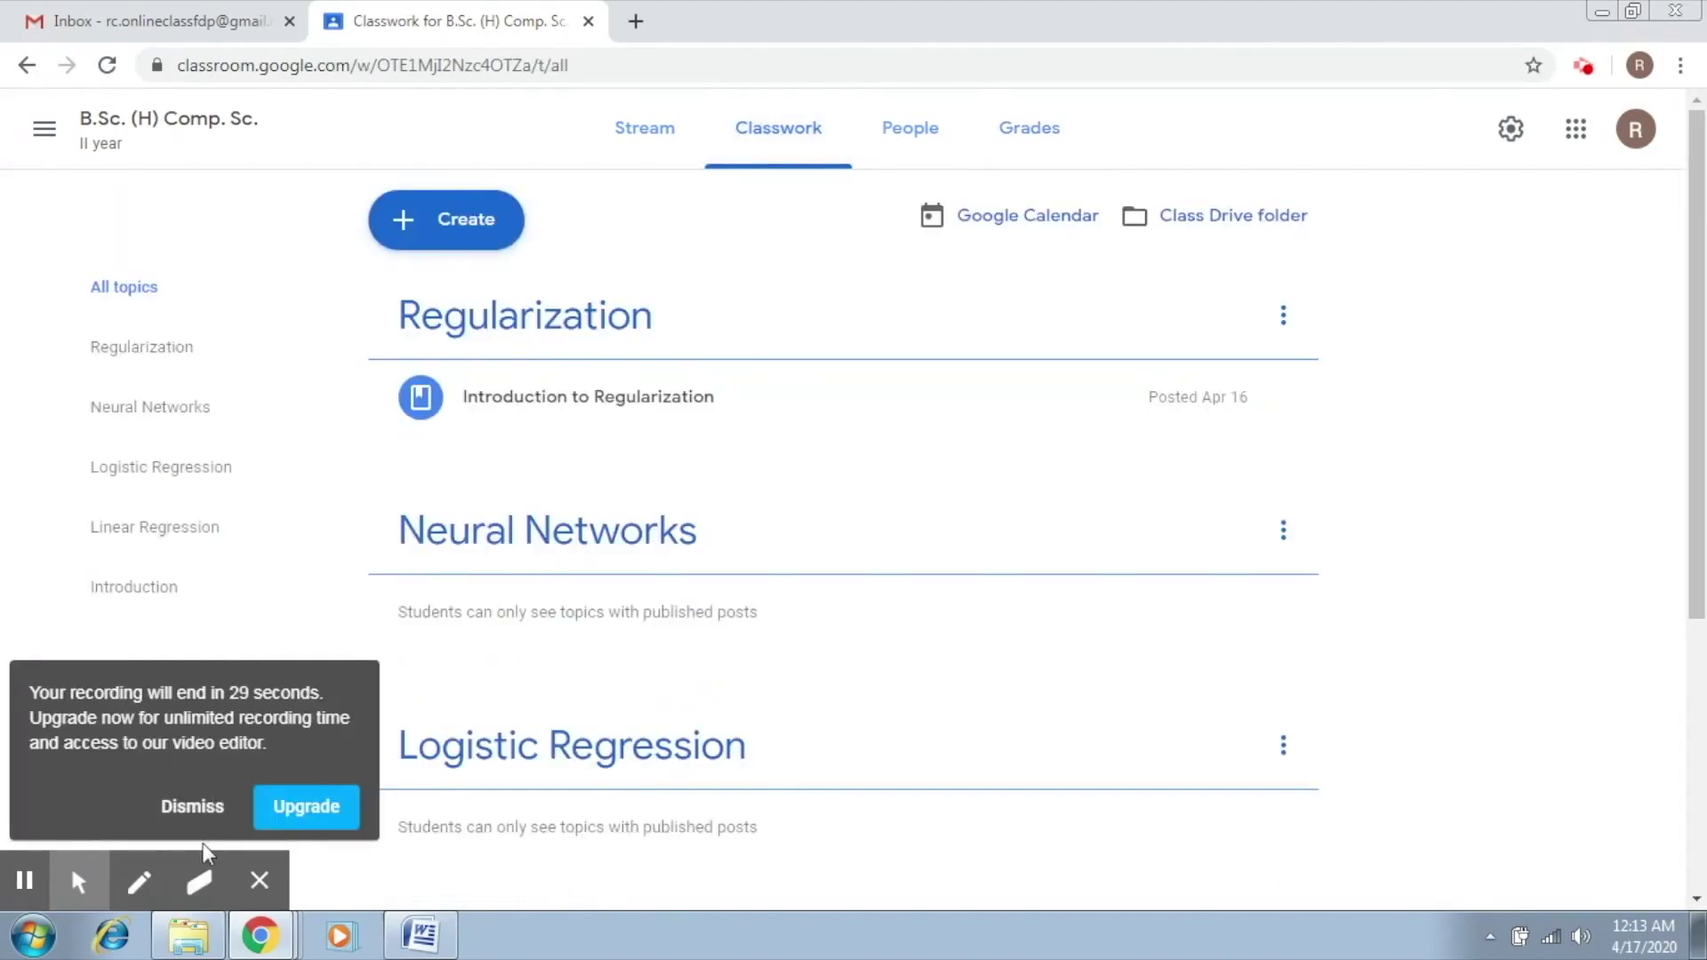
pyautogui.click(203, 816)
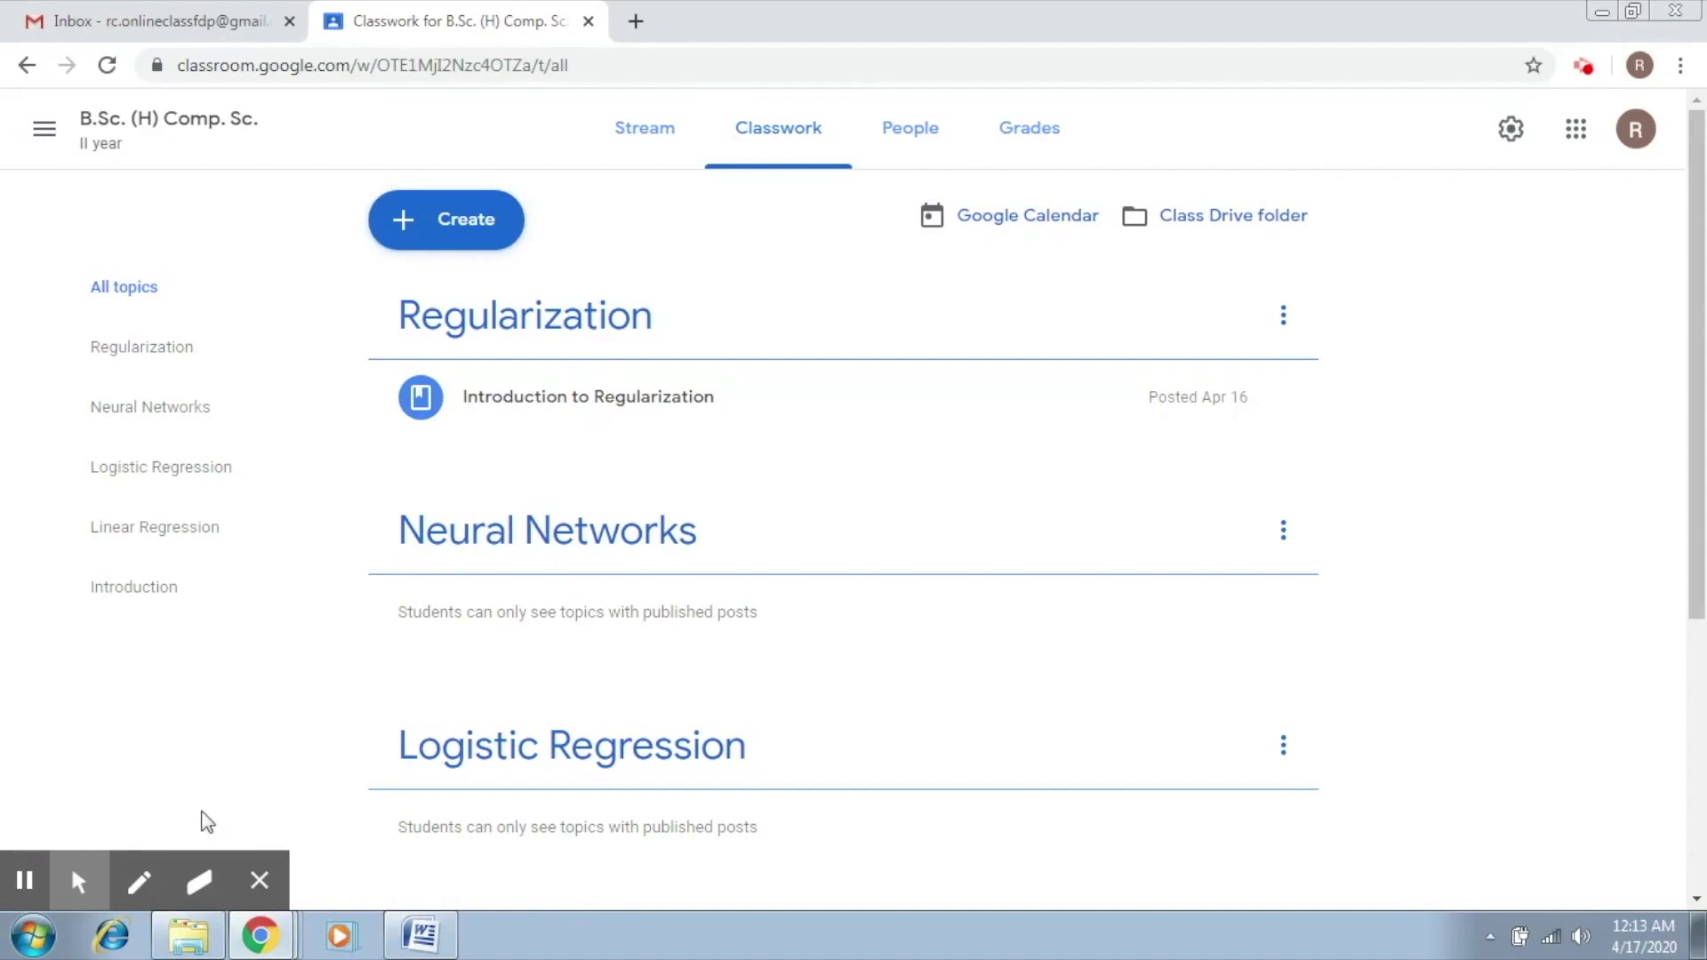